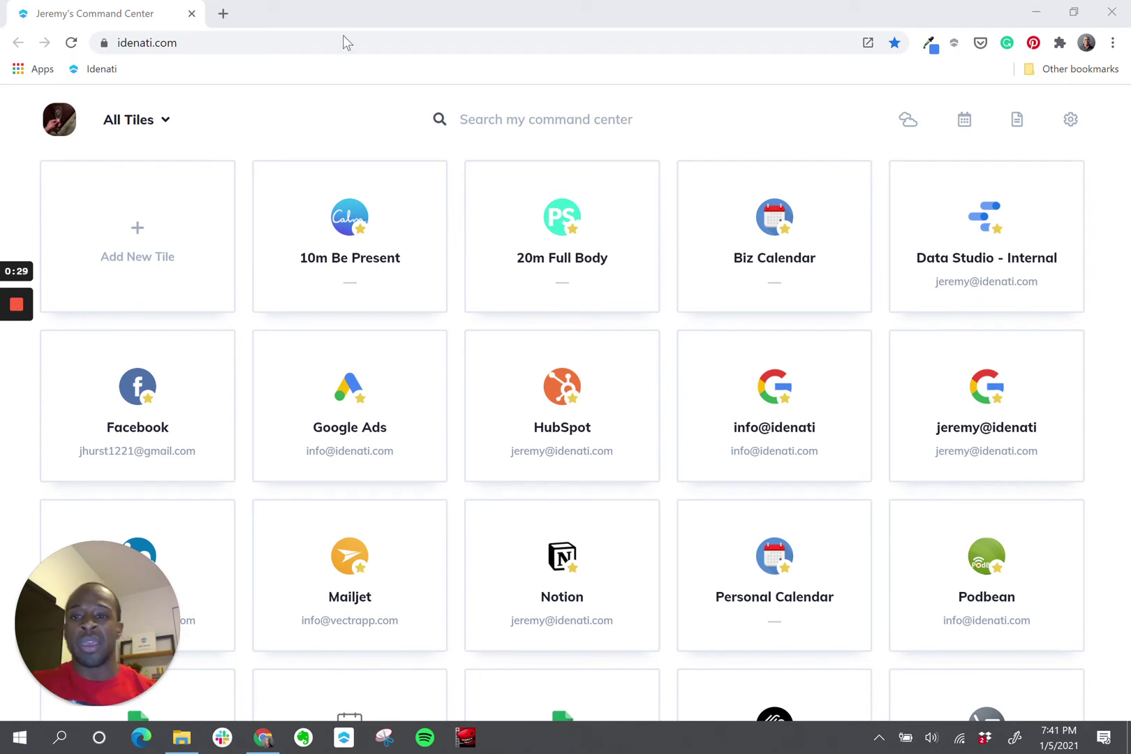
# Open gmail.com in a new browser tab and switch to the owner's personal Gmail account
pyautogui.click(223, 13)
pyautogui.write('gmai')
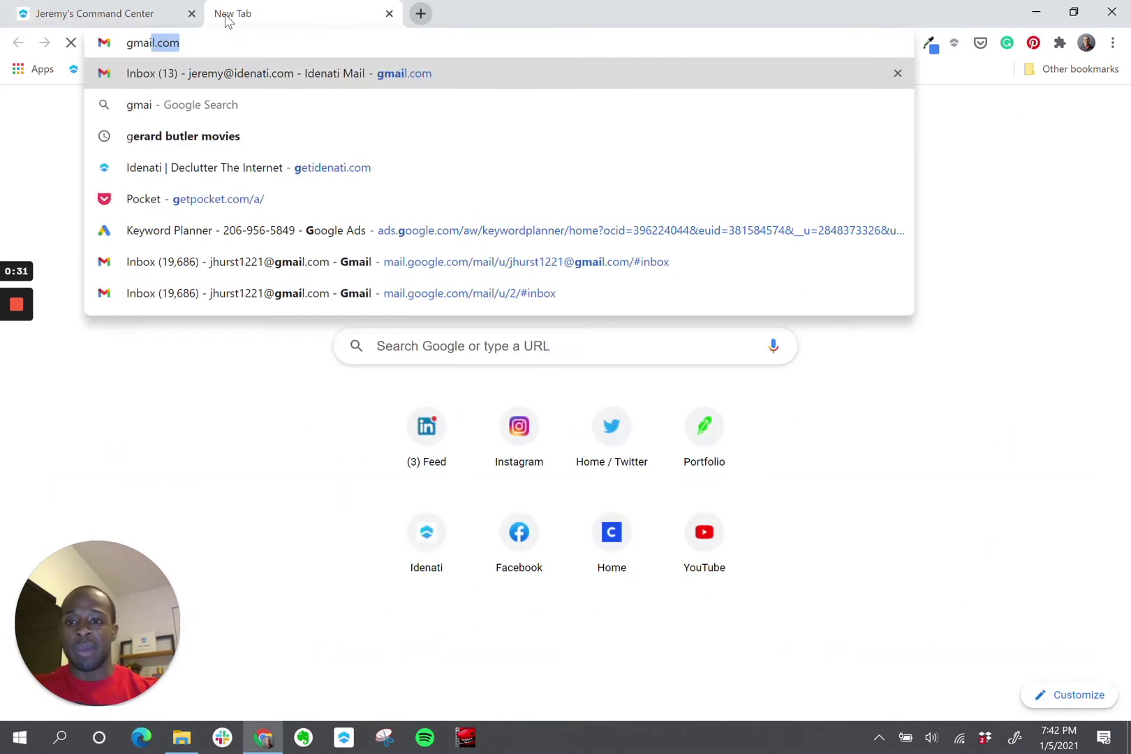
pyautogui.write('l')
pyautogui.press('Return')
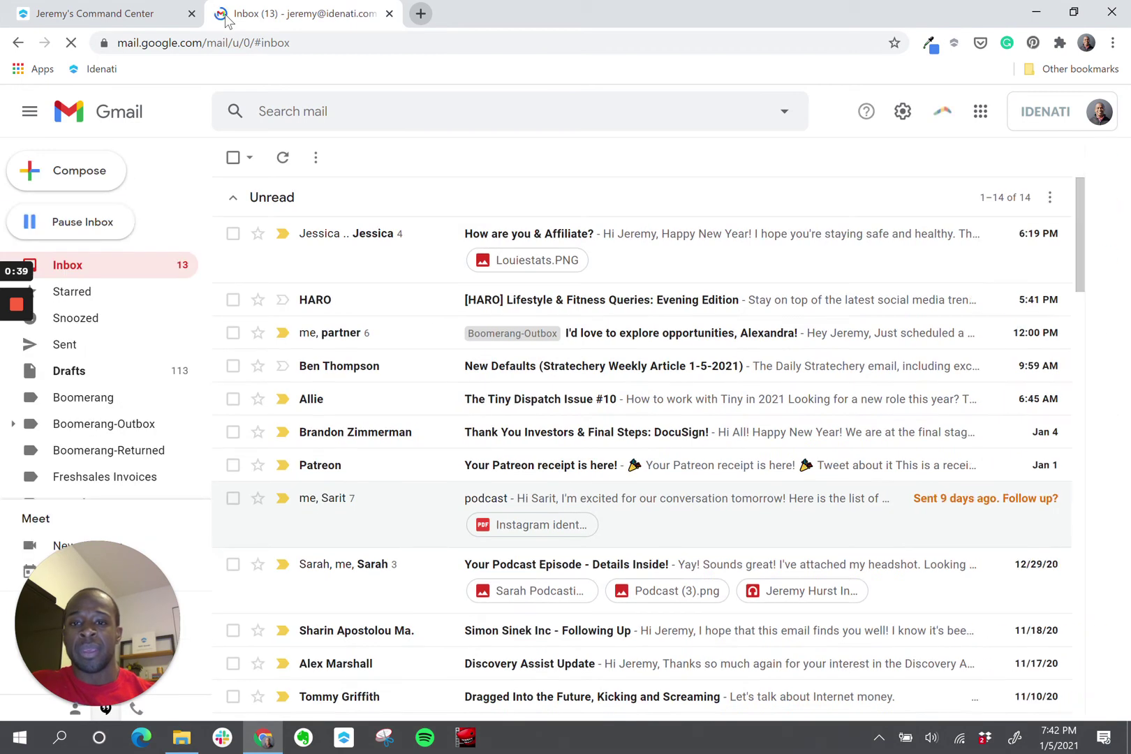
pyautogui.click(1023, 118)
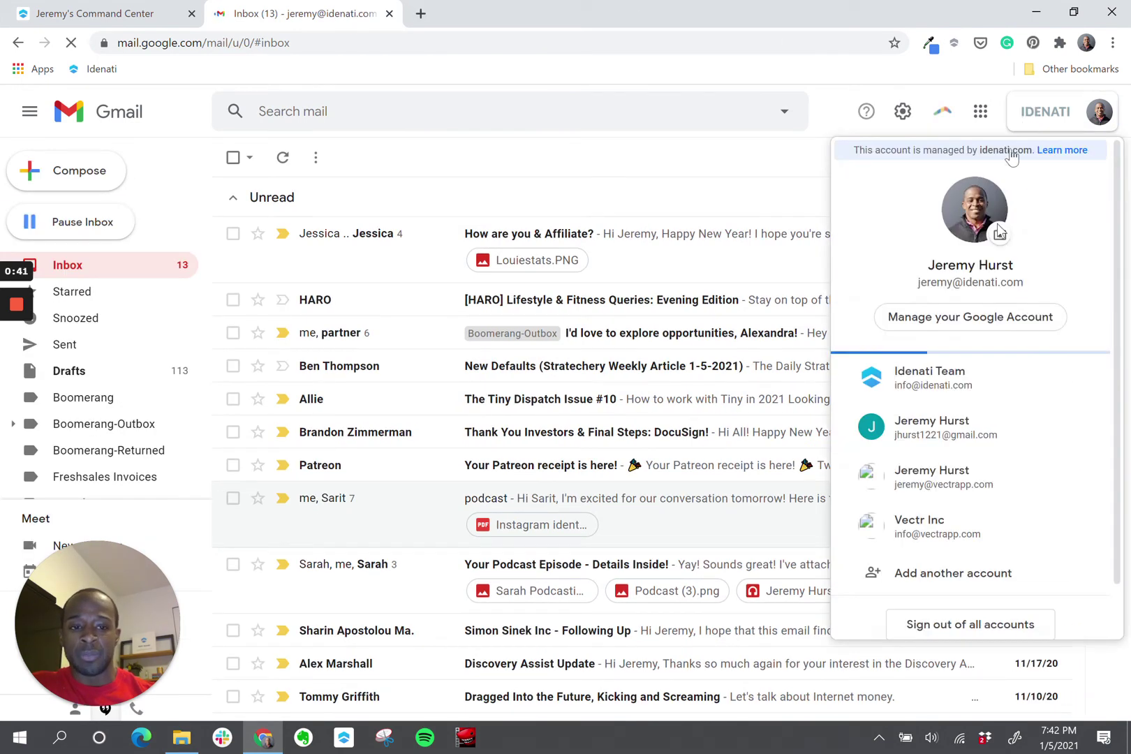
pyautogui.click(907, 426)
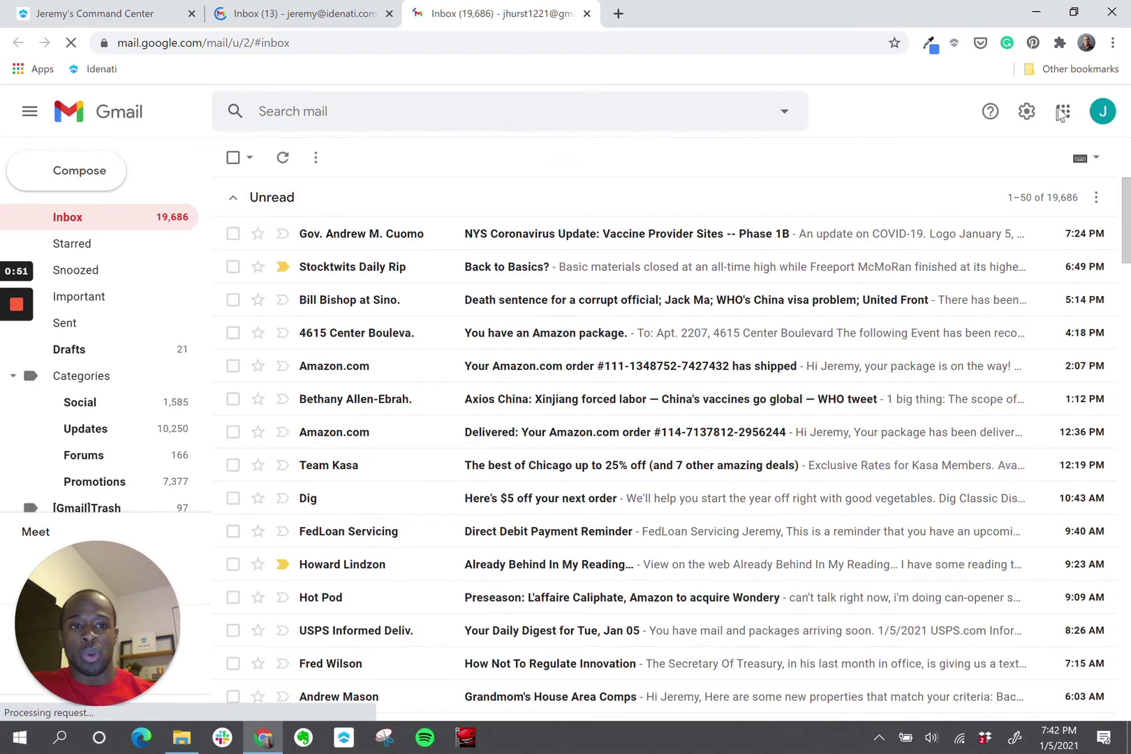
# Open Google Calendar from the personal Gmail account and from the Idenati work account
pyautogui.click(1063, 112)
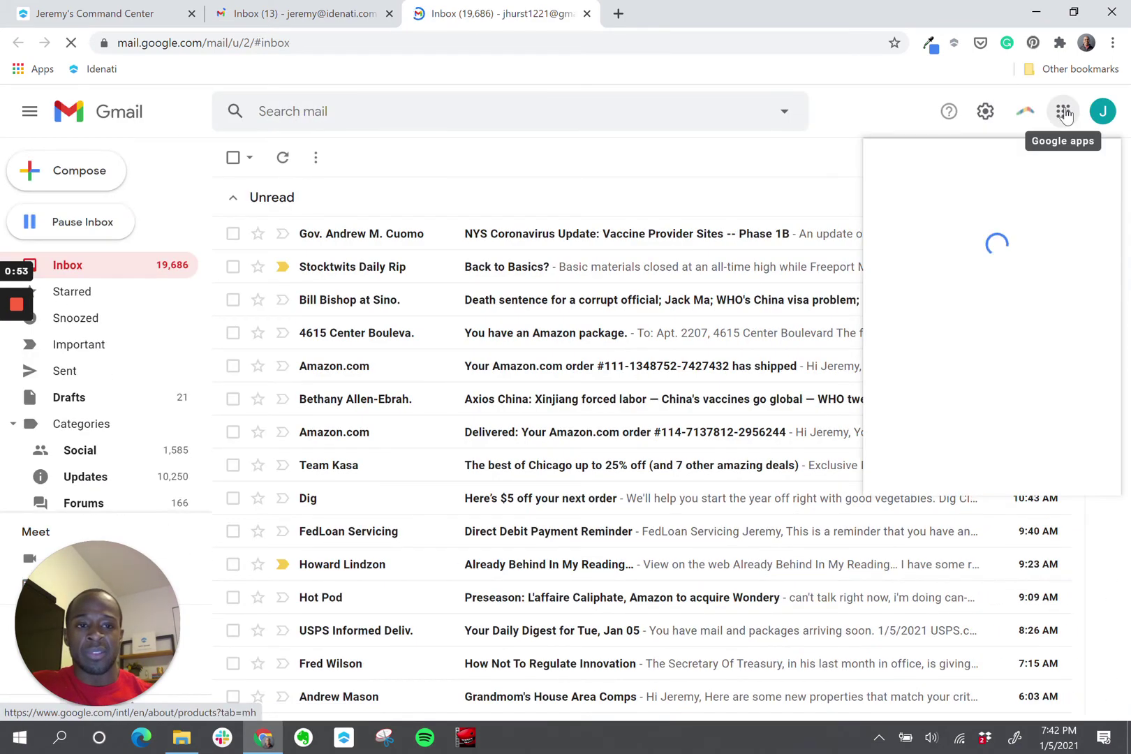
pyautogui.click(1005, 360)
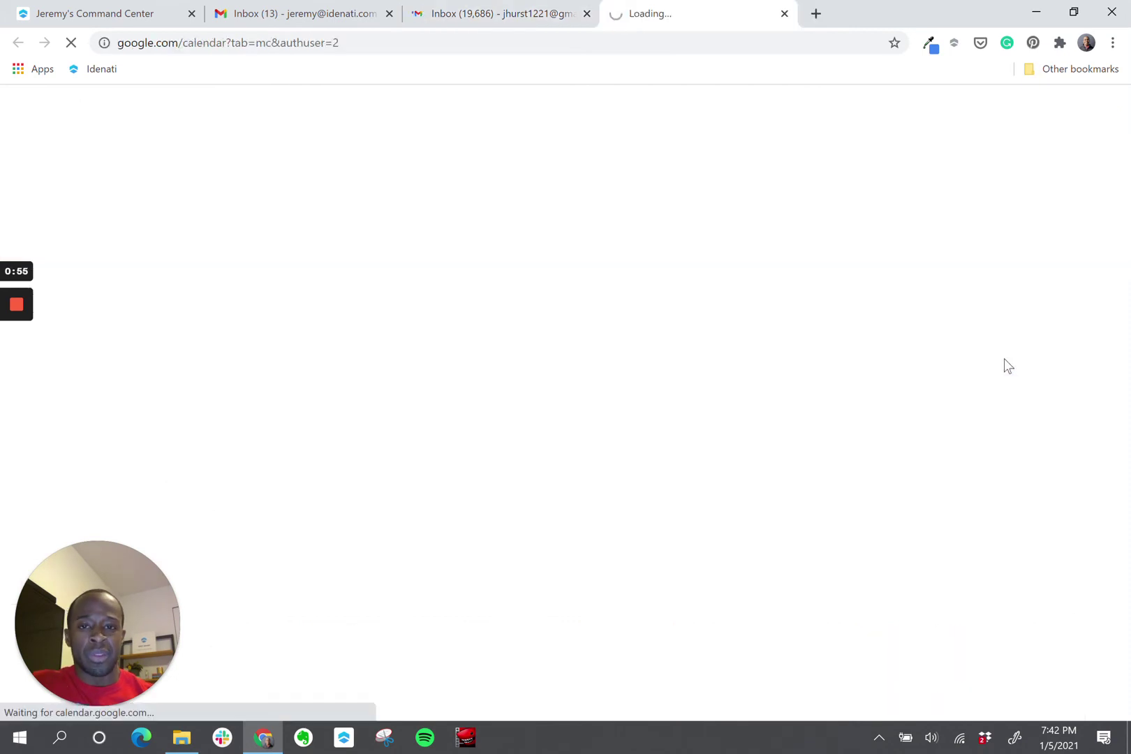
pyautogui.click(311, 13)
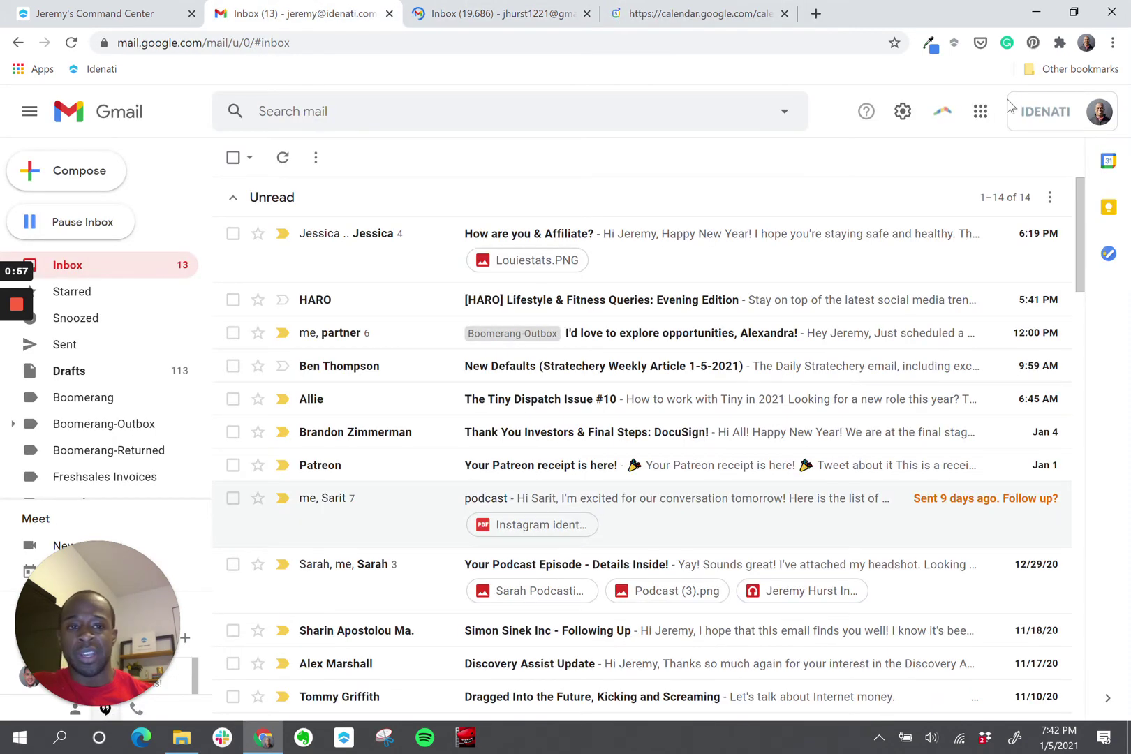
pyautogui.click(980, 111)
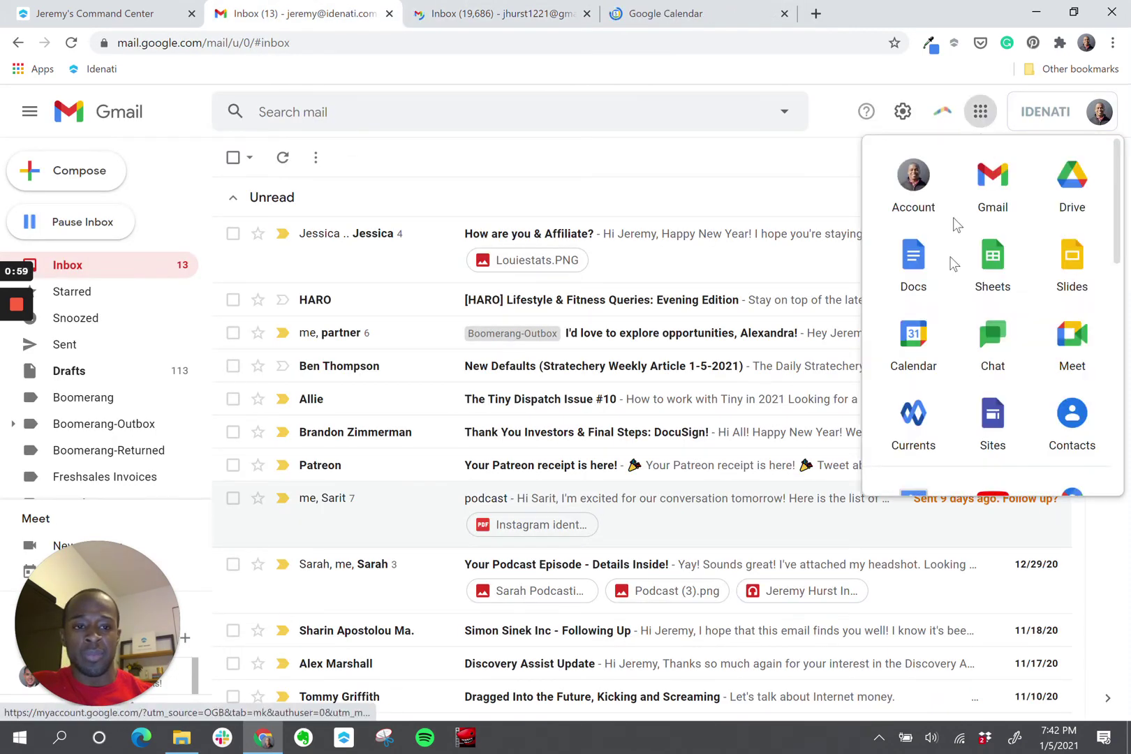
pyautogui.click(910, 349)
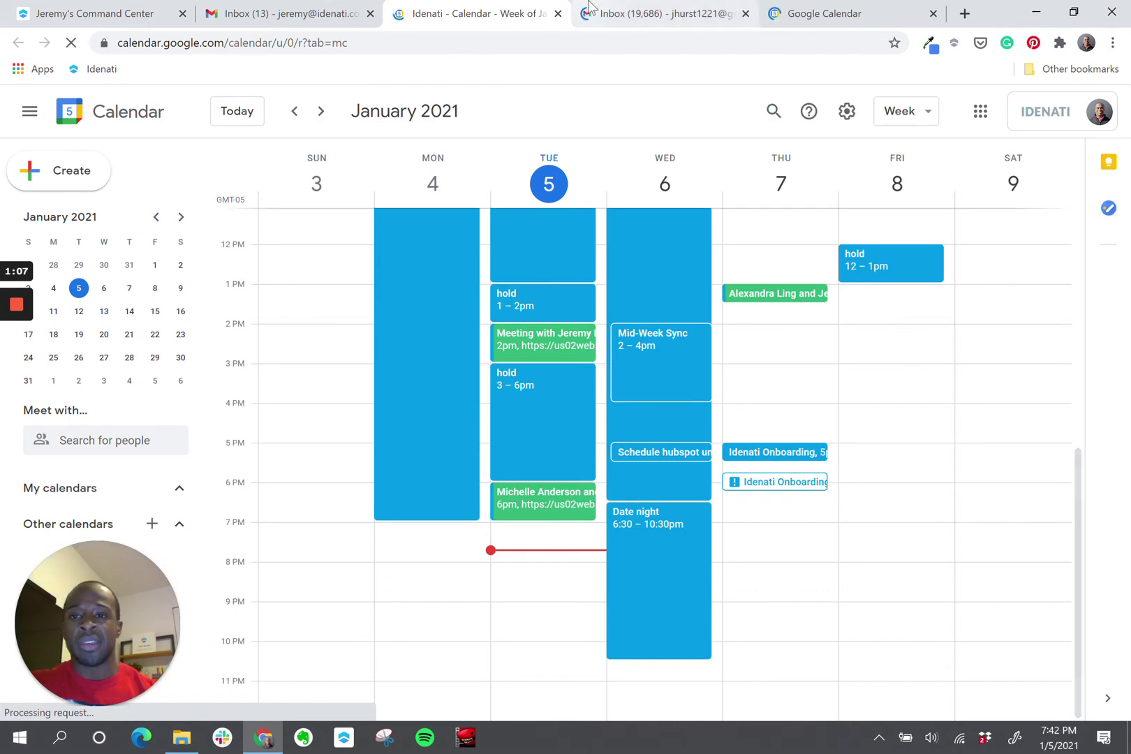
# Return to the Idenati command center and close the open Gmail and Google Calendar tabs
pyautogui.click(137, 15)
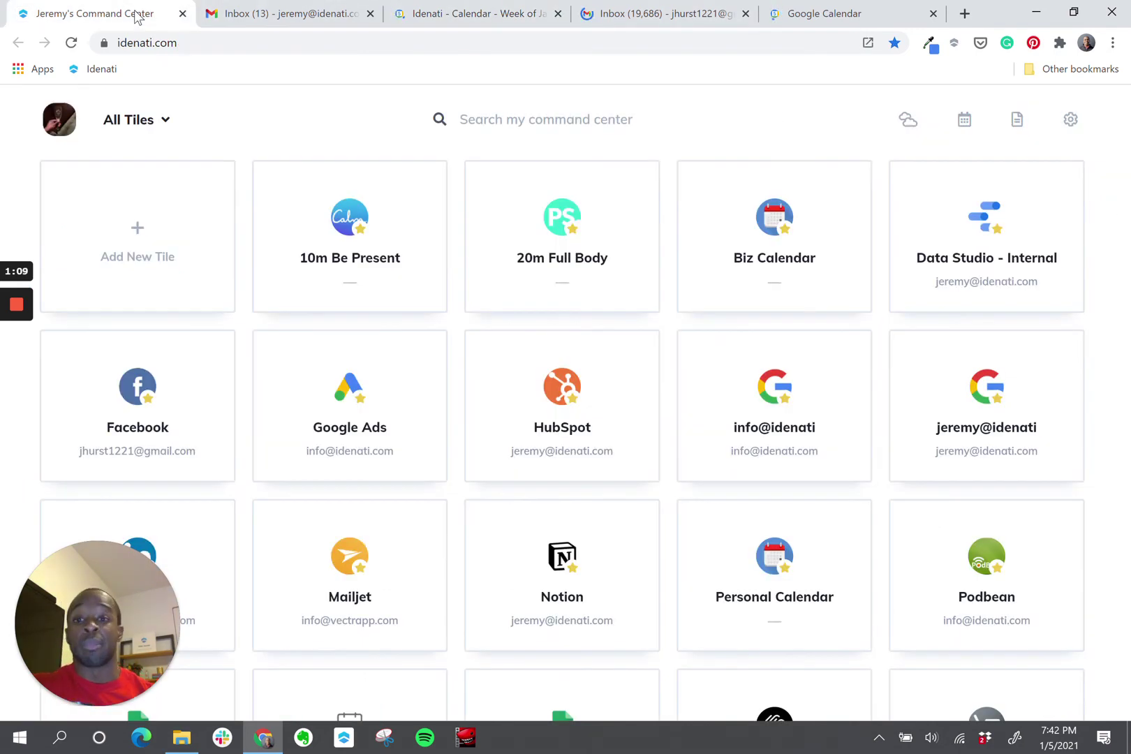
pyautogui.click(370, 14)
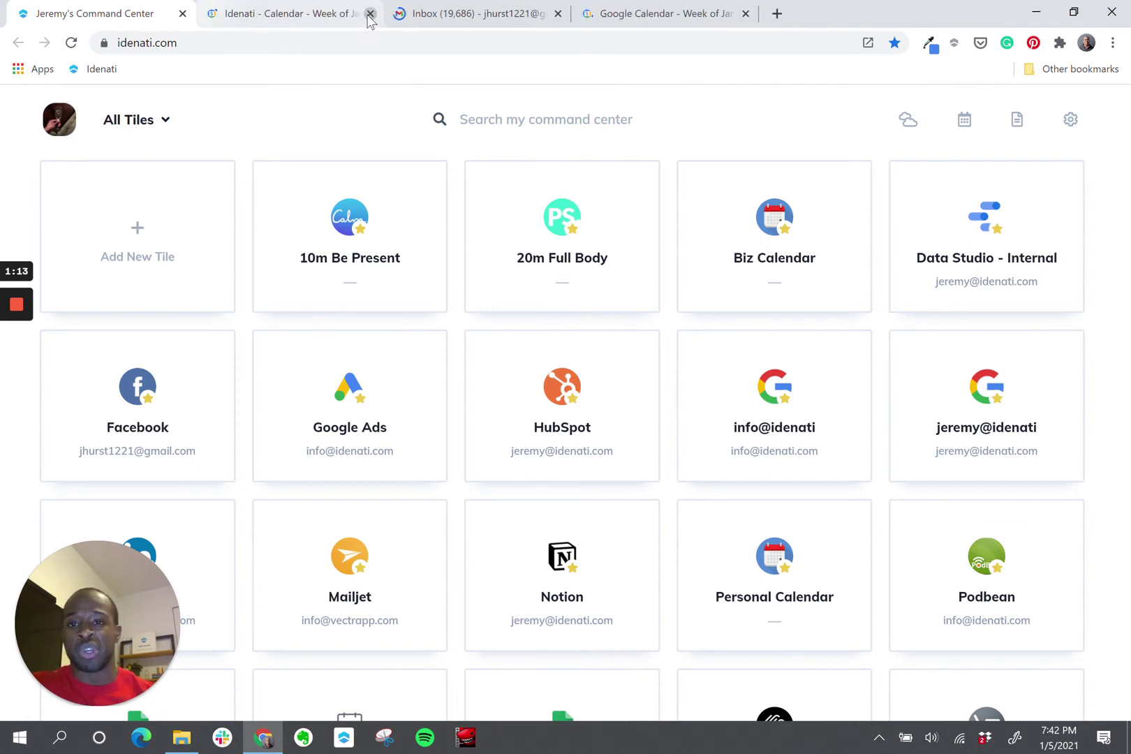
pyautogui.click(370, 14)
pyautogui.click(370, 14)
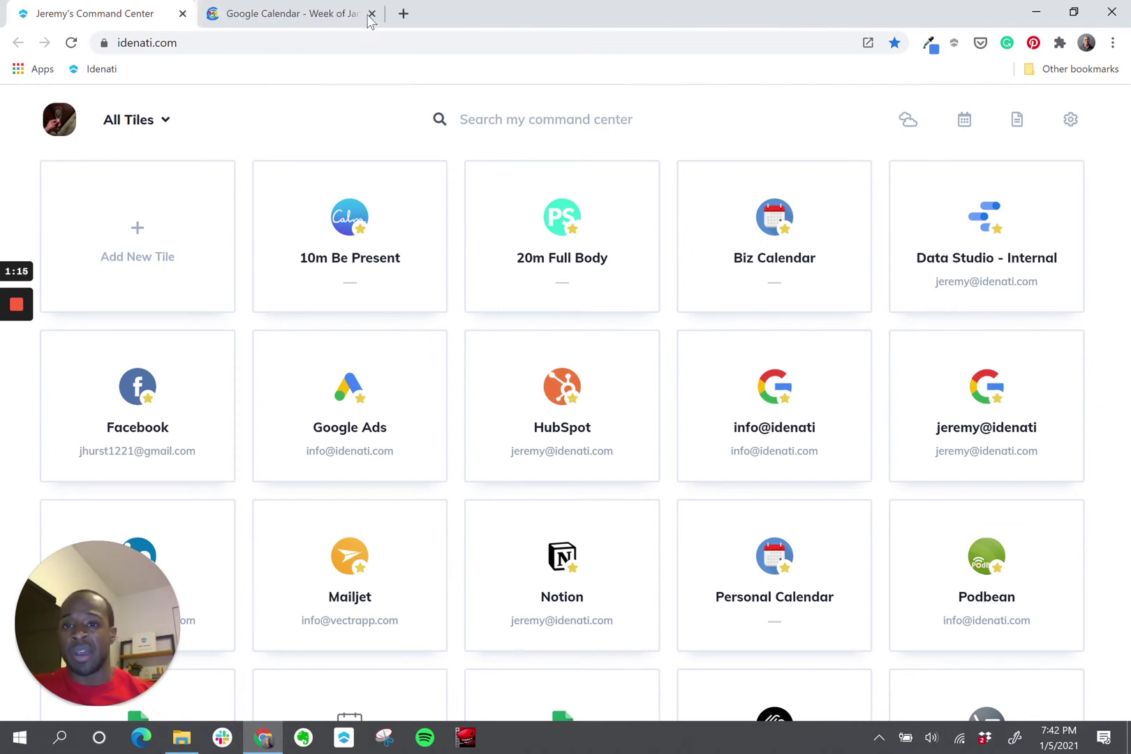
pyautogui.click(370, 14)
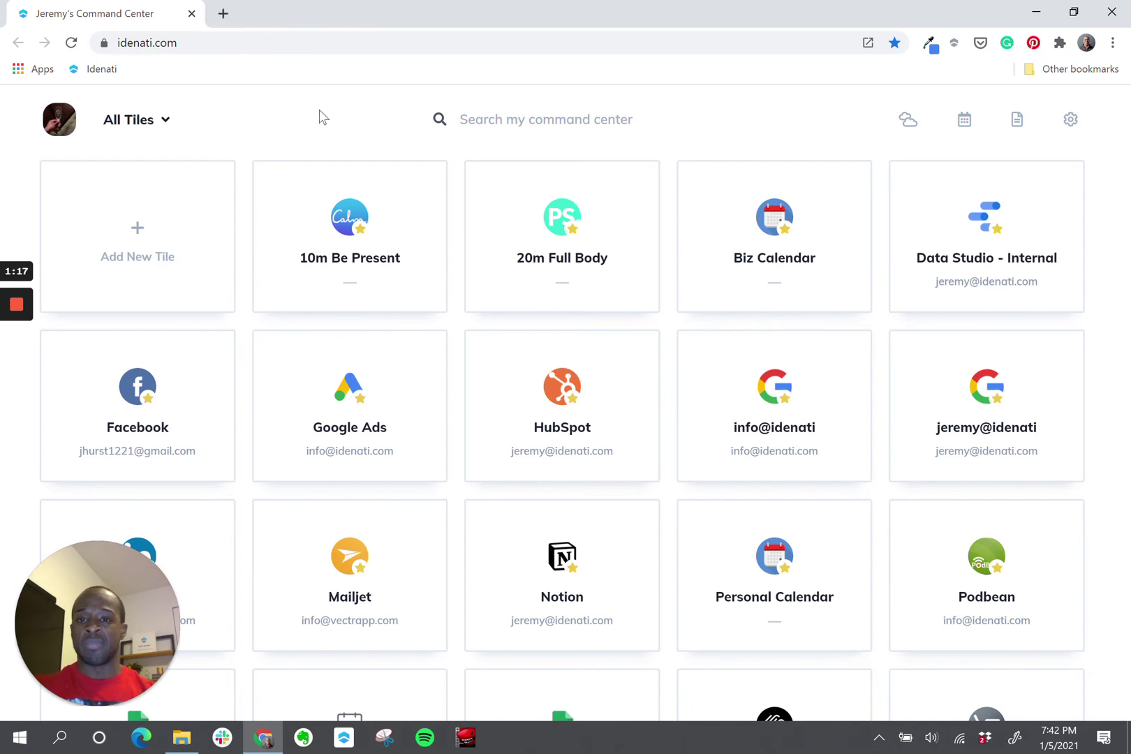
# Search the command center for "email" and launch the owner's Idenati mailbox and personal Gmail tiles
pyautogui.write('email')
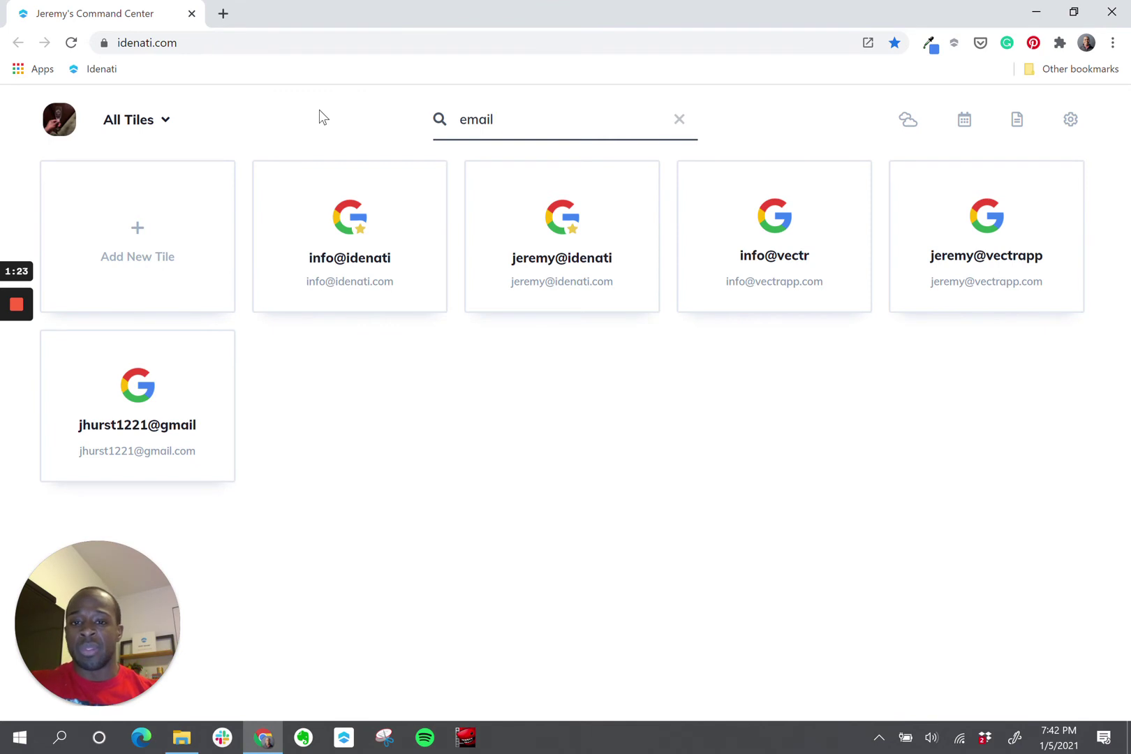
pyautogui.click(578, 227)
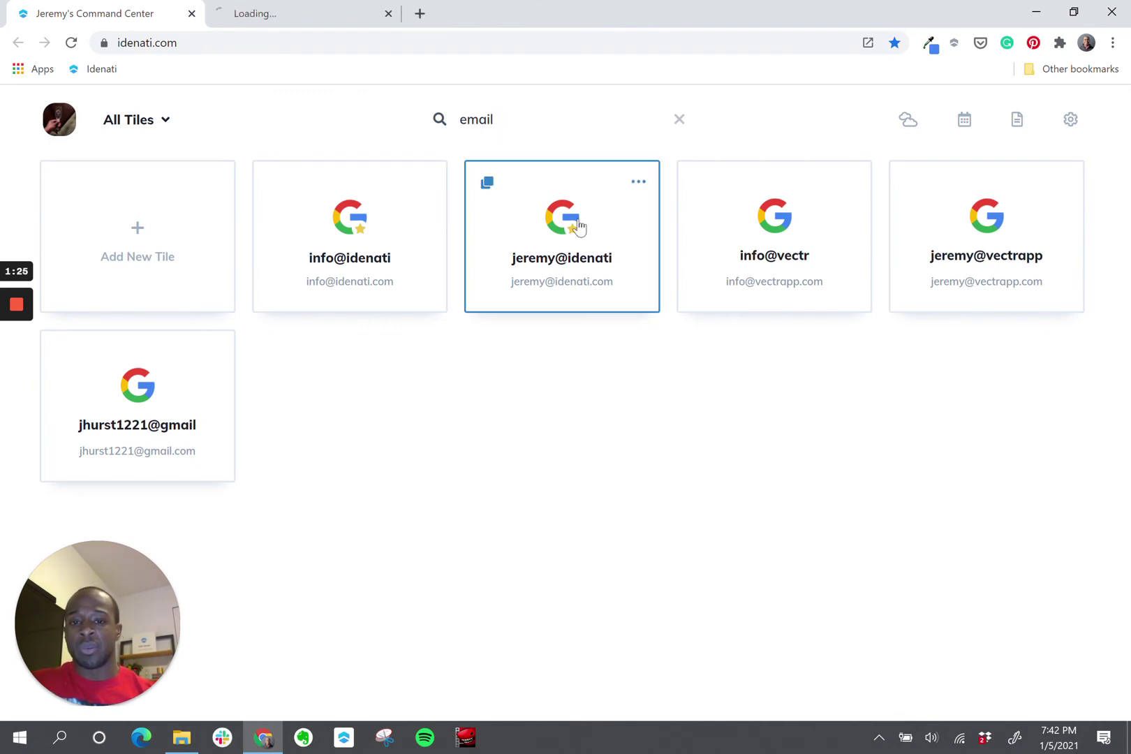
pyautogui.click(147, 400)
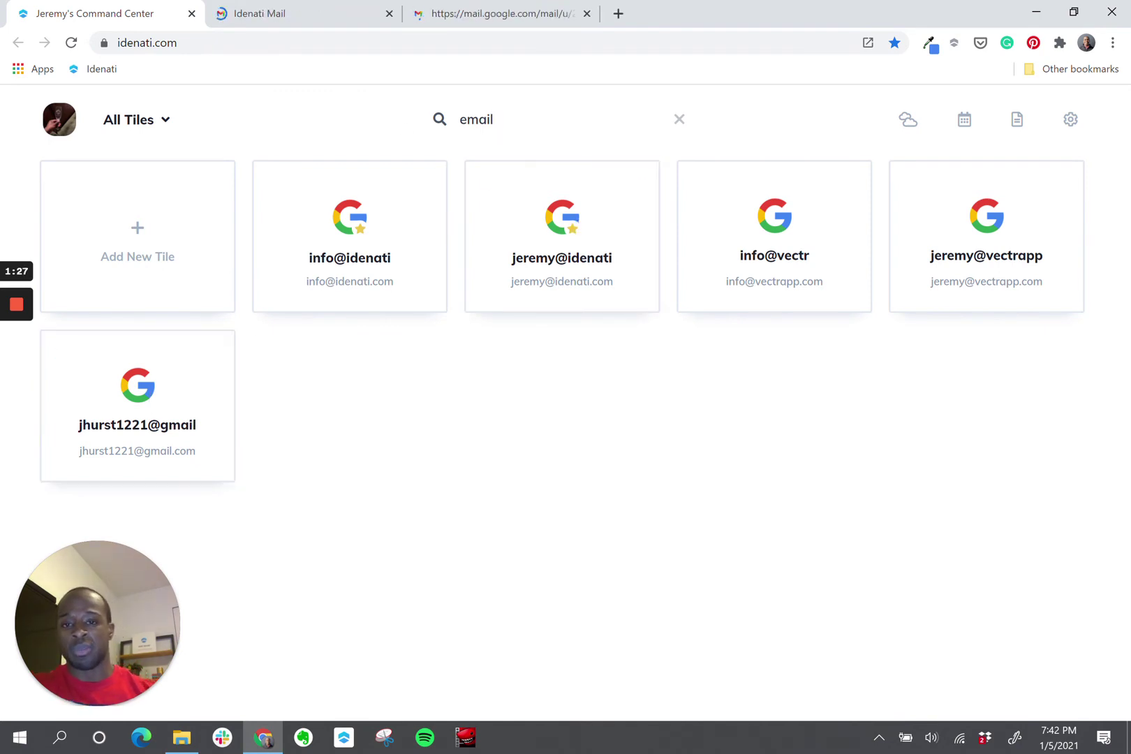
# Search the command center for "calendar" and launch the Biz Calendar and Personal Calendar tiles
pyautogui.doubleClick(476, 120)
pyautogui.write('calendar')
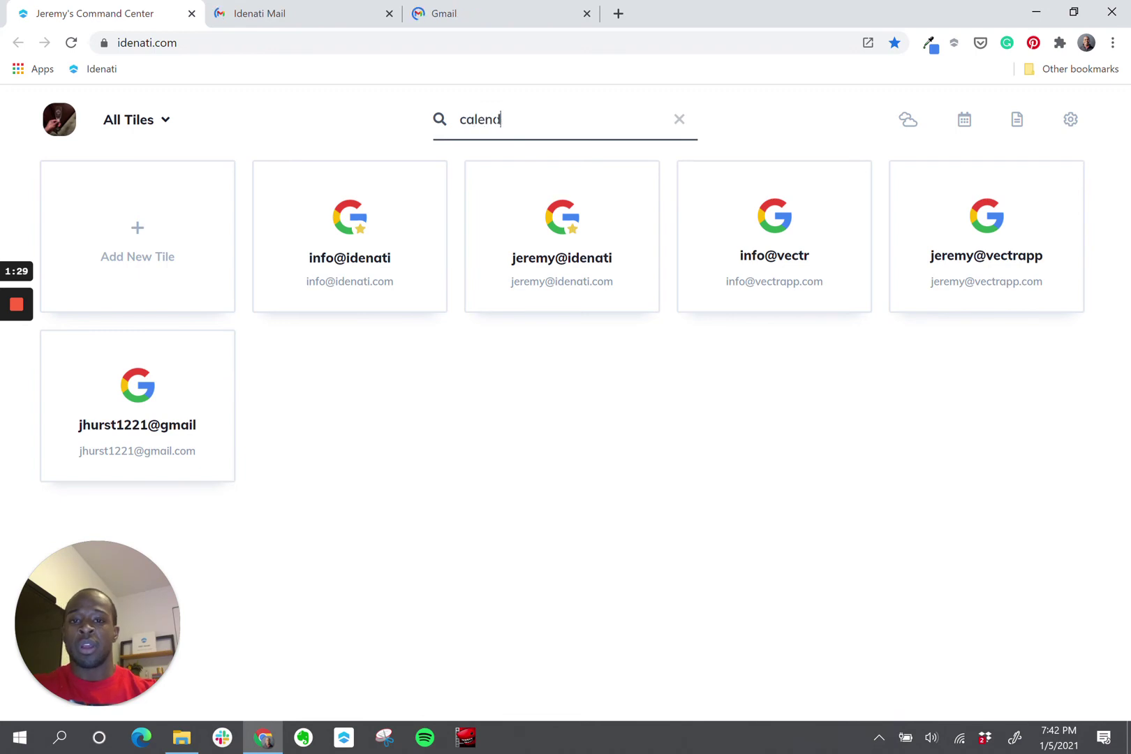
pyautogui.click(427, 196)
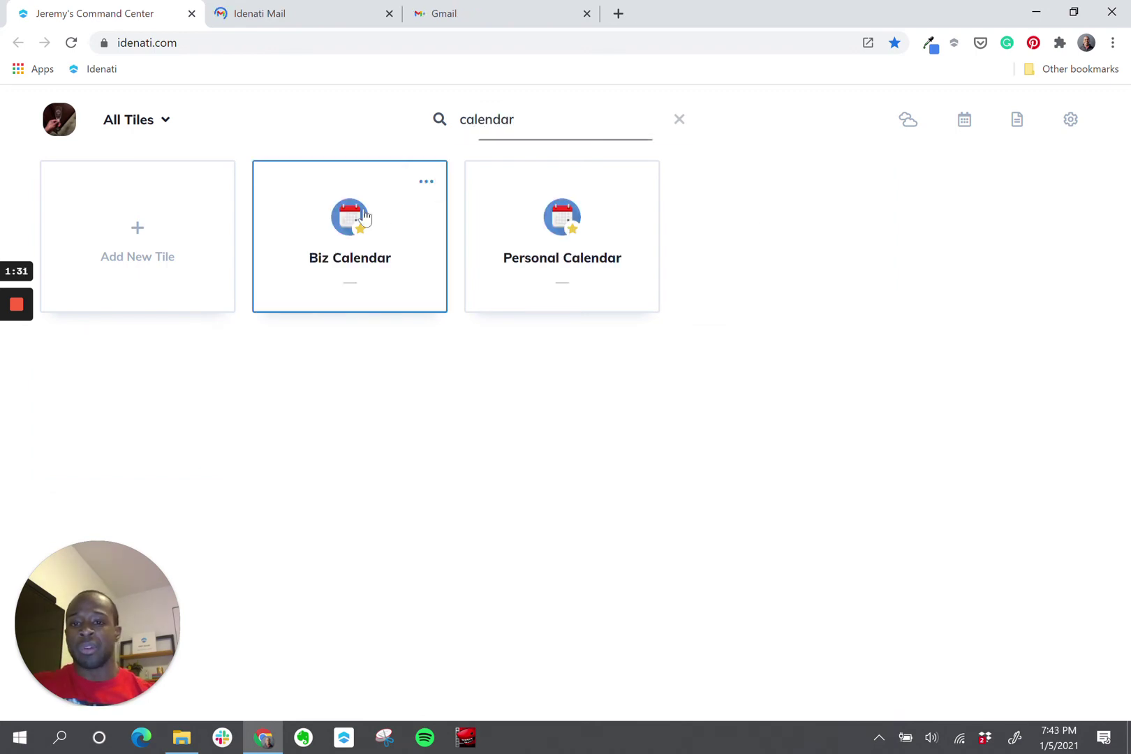
pyautogui.click(553, 244)
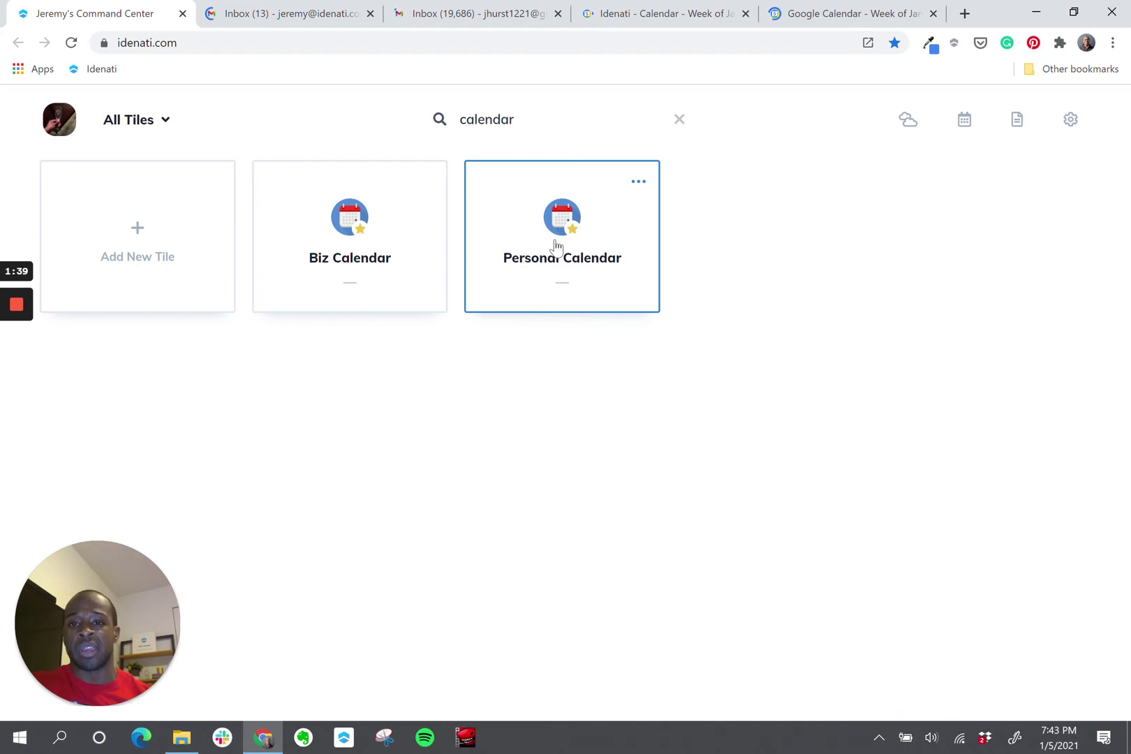
# Close both inbox tabs and both calendar tabs, leaving only the command center open
pyautogui.click(370, 14)
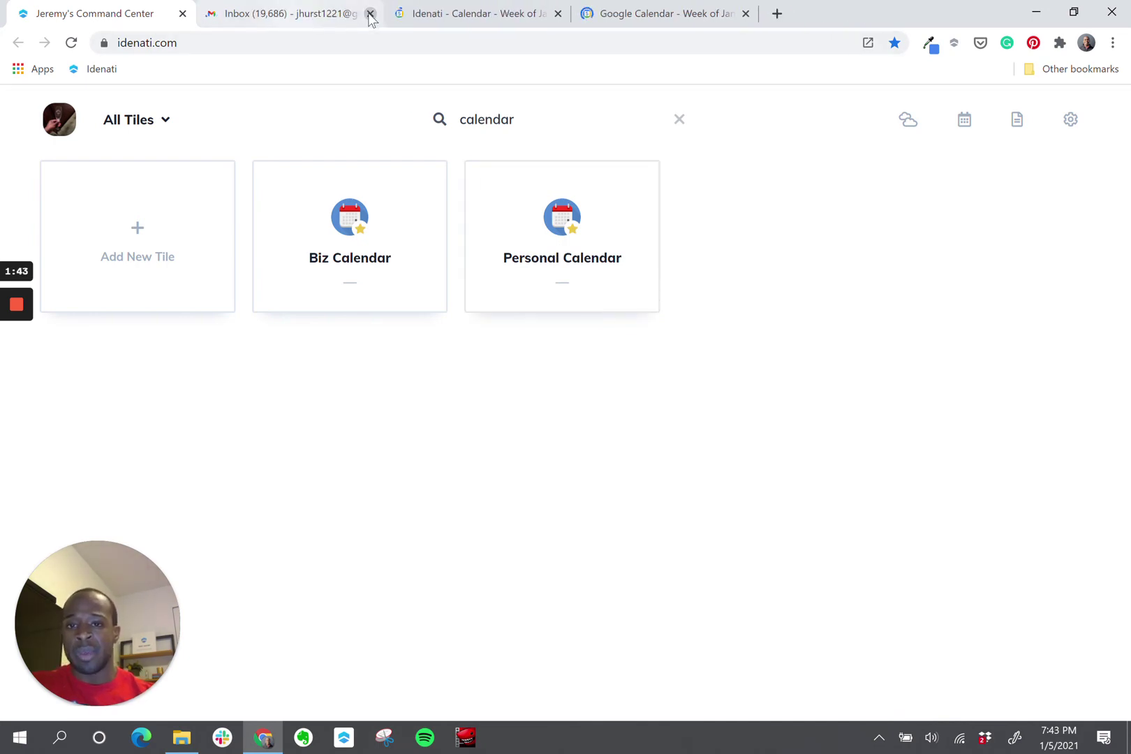
pyautogui.click(370, 13)
pyautogui.click(370, 13)
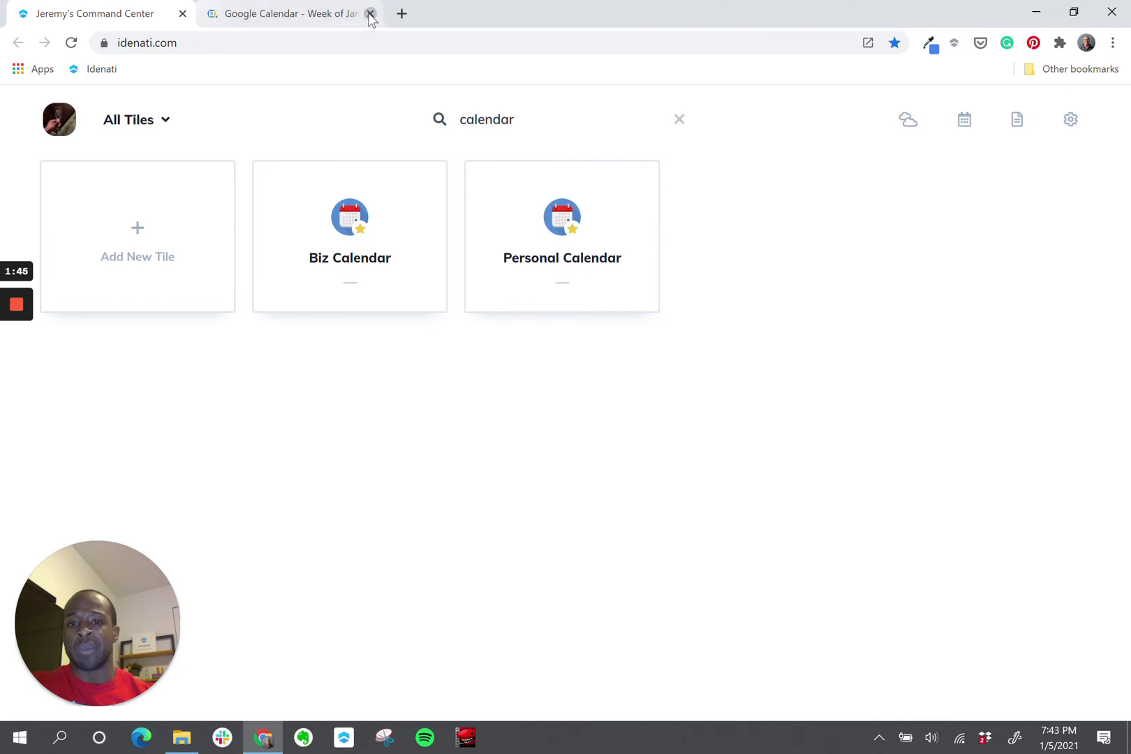
pyautogui.click(370, 14)
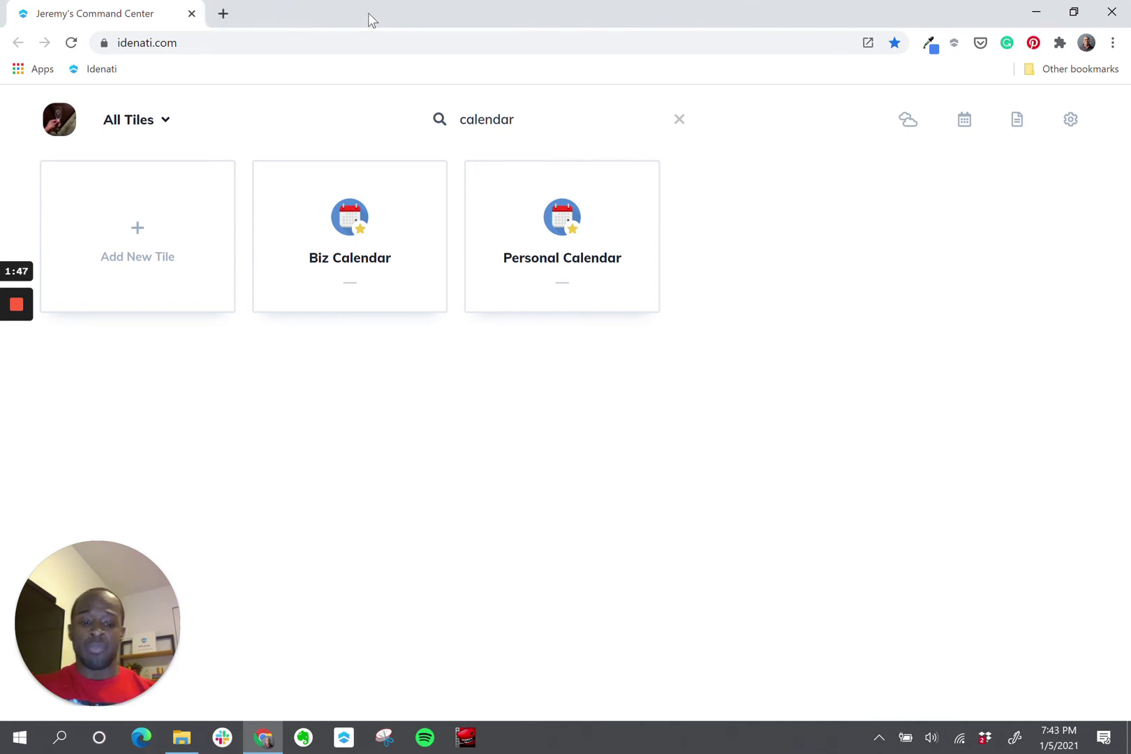
# Search the tiles for "email", open the owner's Idenati mailbox, and highlight the account number 0 in its web address
pyautogui.press('Escape')
pyautogui.write('email')
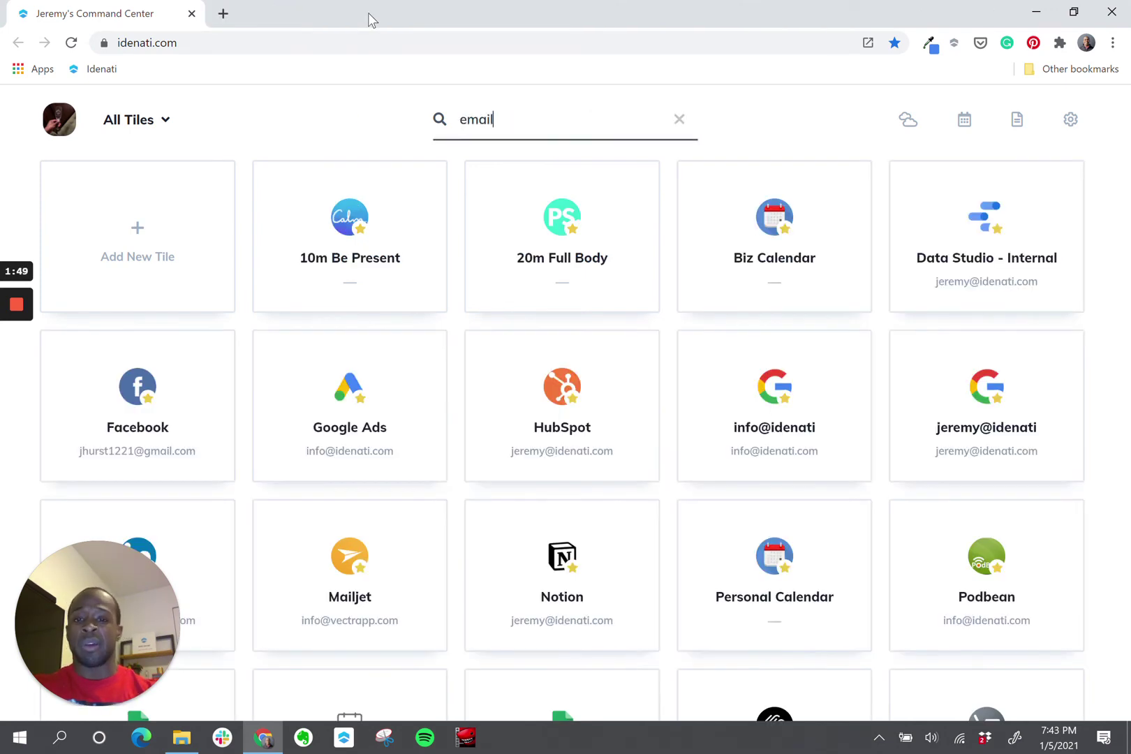
pyautogui.click(573, 261)
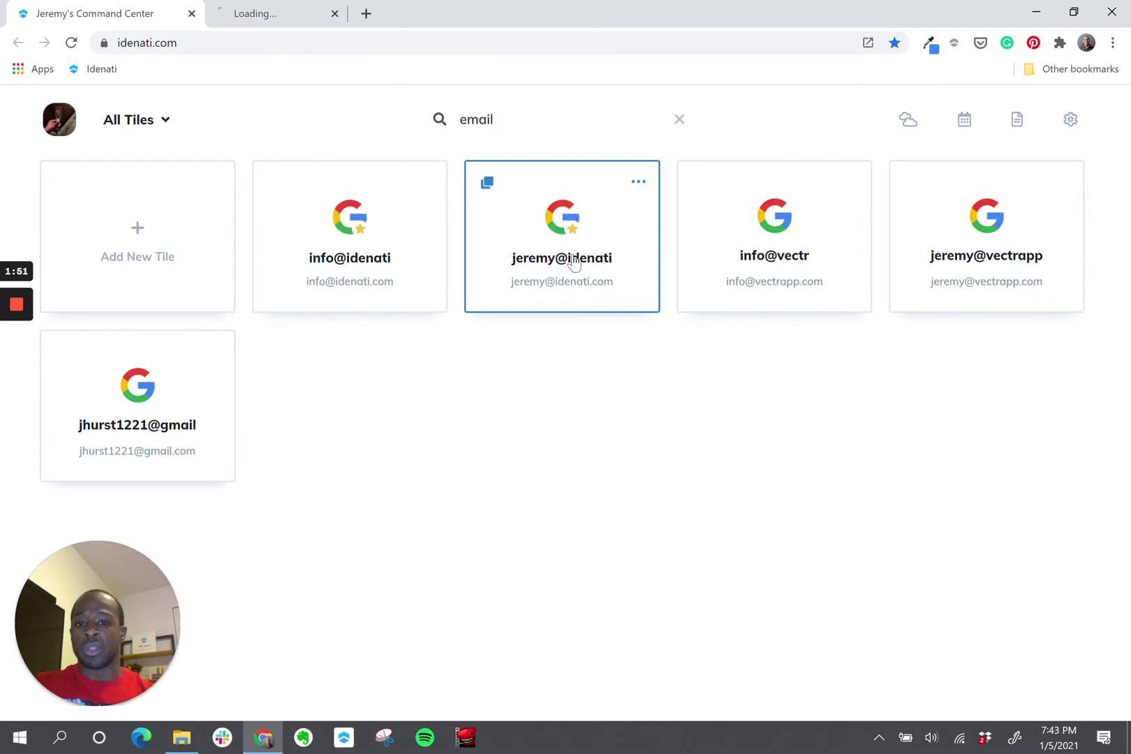
pyautogui.click(297, 22)
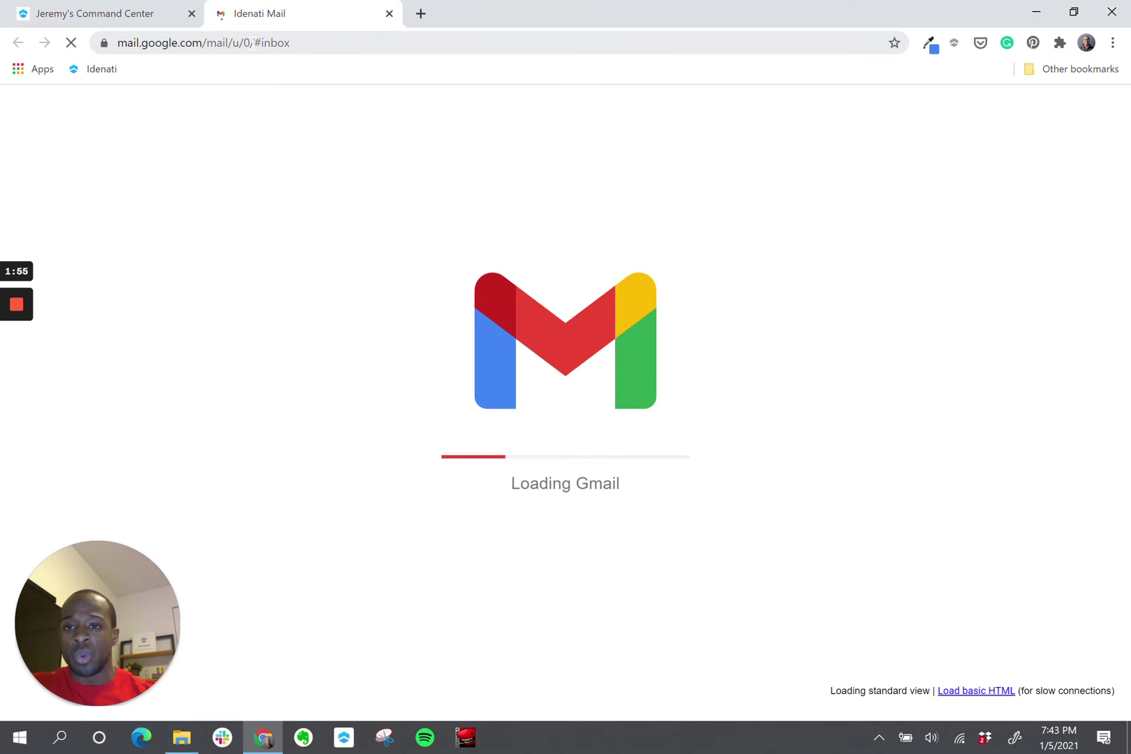
pyautogui.click(252, 43)
pyautogui.doubleClick(247, 42)
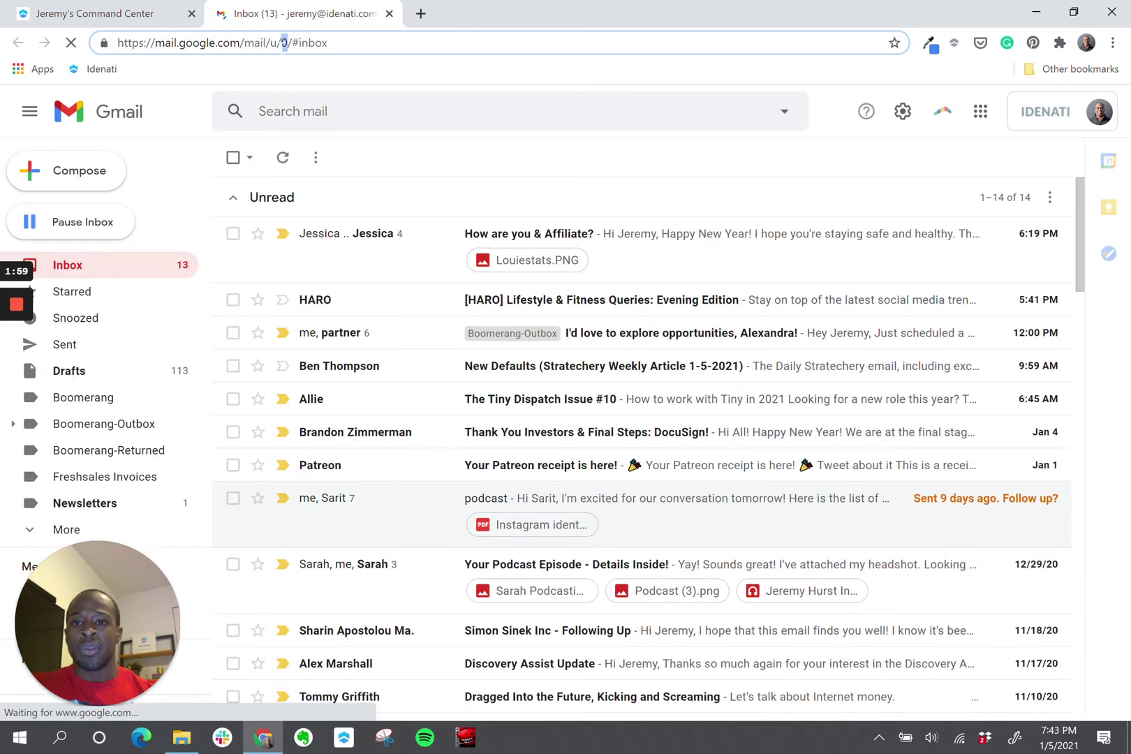
# Open the owner's Idenati mailbox tile for editing, highlight the e-mail address in its website link, and exit without saving
pyautogui.click(148, 15)
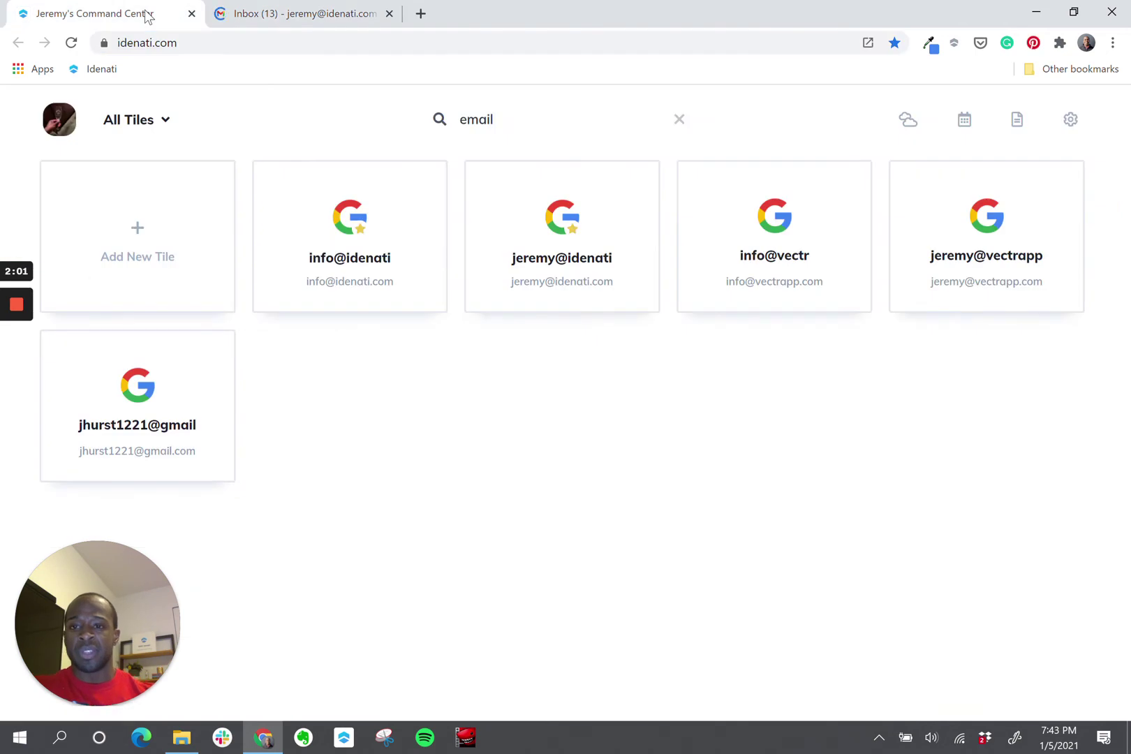
pyautogui.click(639, 188)
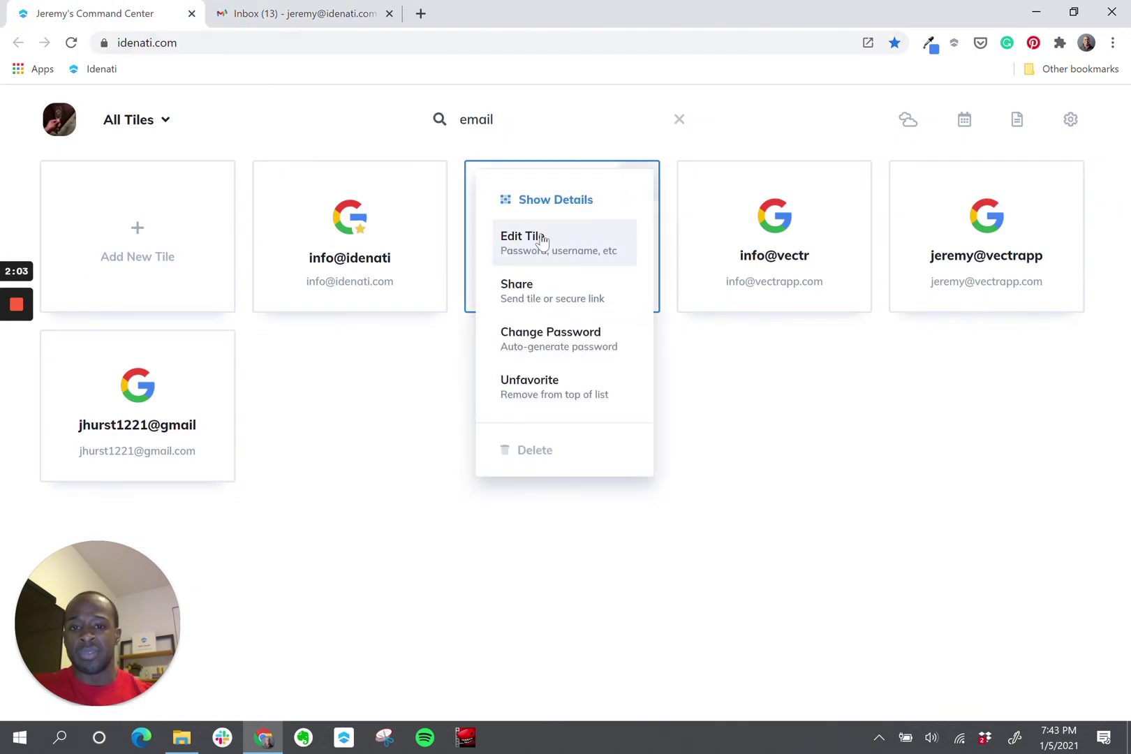
pyautogui.click(520, 244)
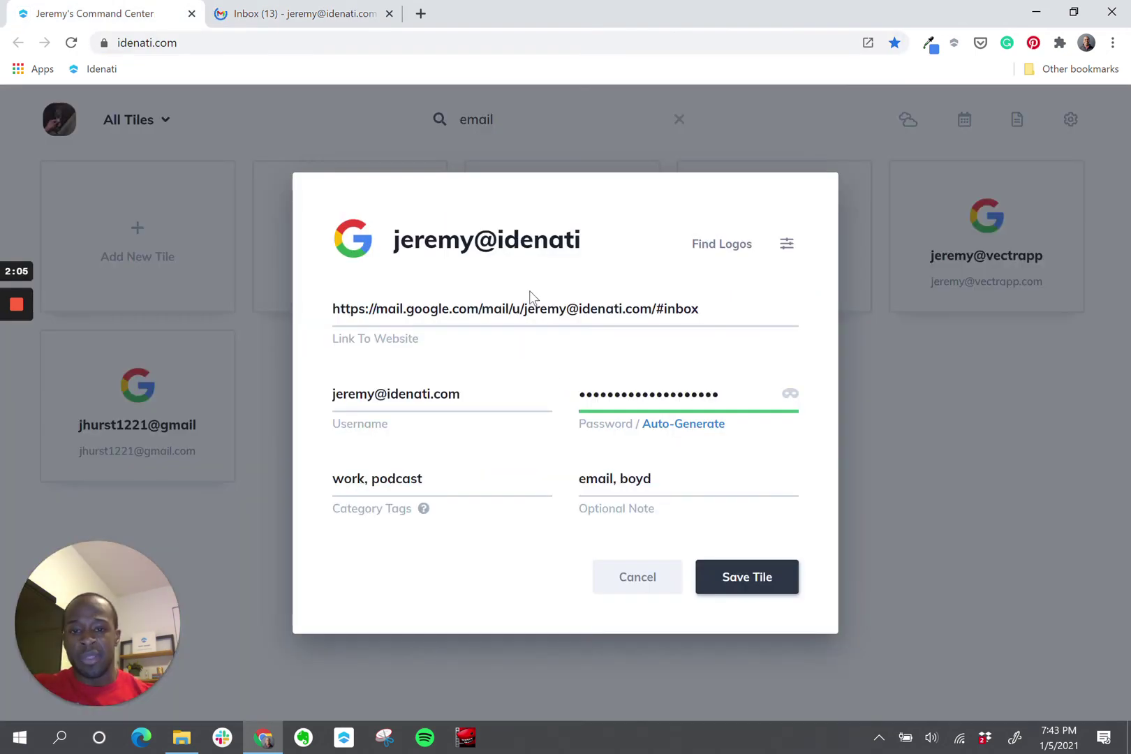
pyautogui.moveTo(525, 309); pyautogui.dragTo(656, 309)
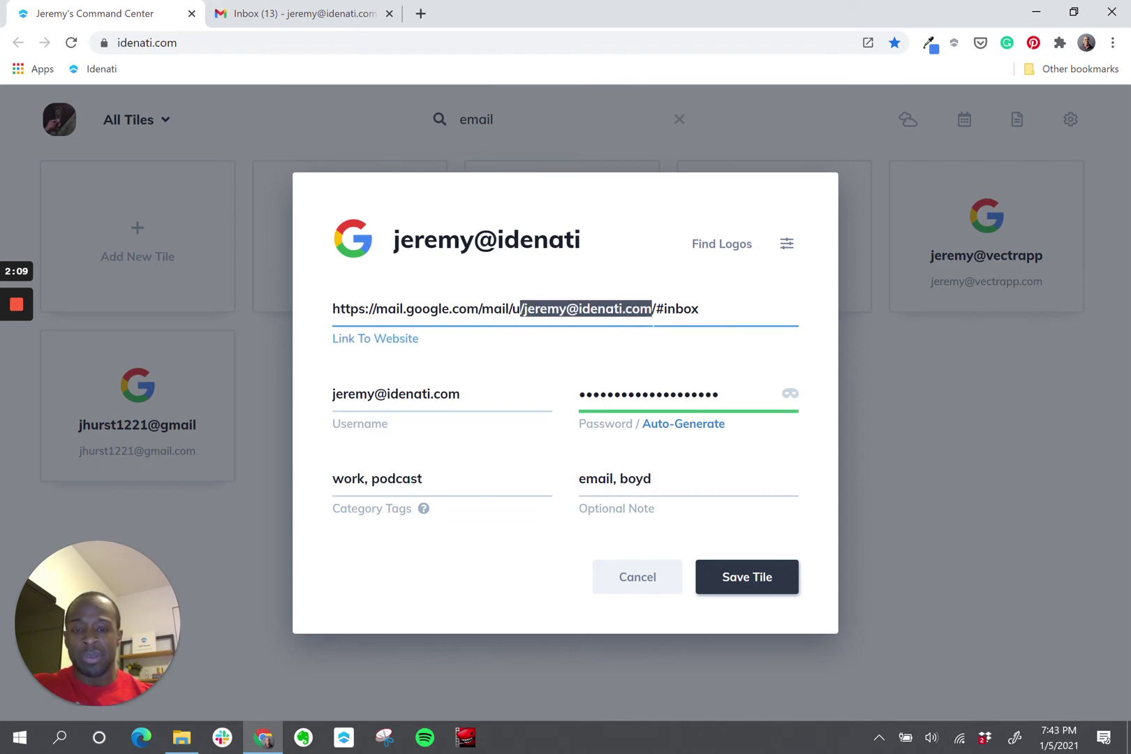
pyautogui.click(623, 601)
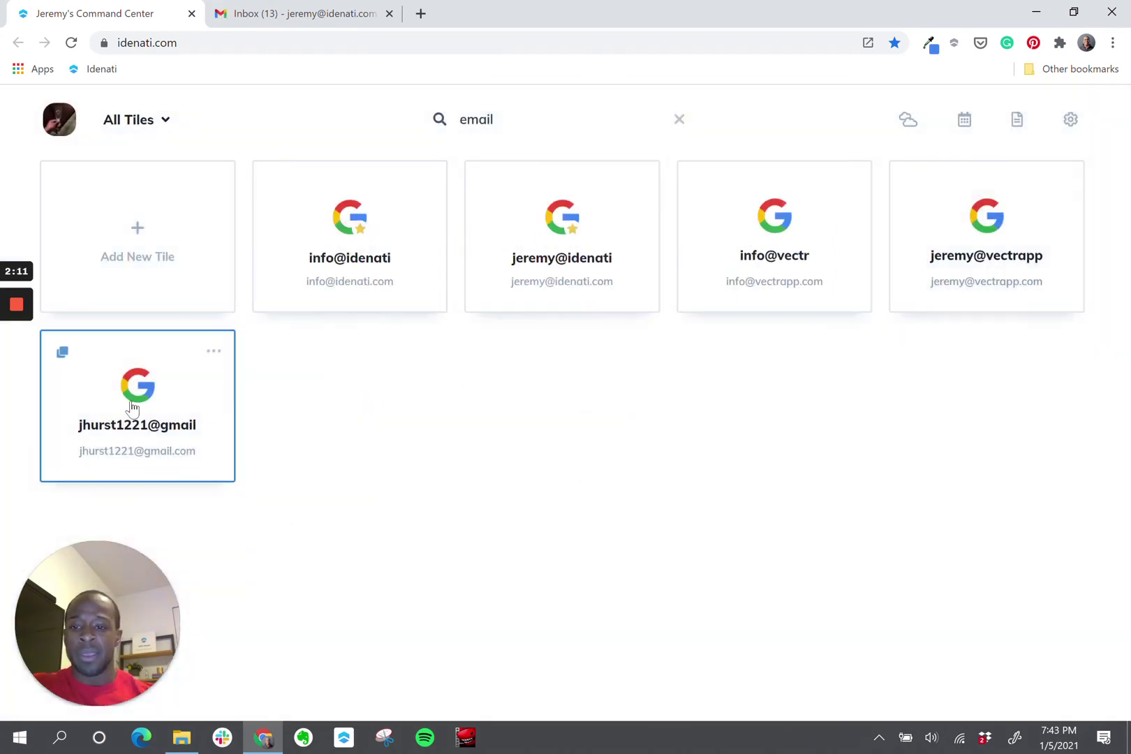
# Inspect the personal Gmail tile's edit details, highlighting the e-mail address in its website link, and exit without saving
pyautogui.click(216, 350)
pyautogui.click(127, 406)
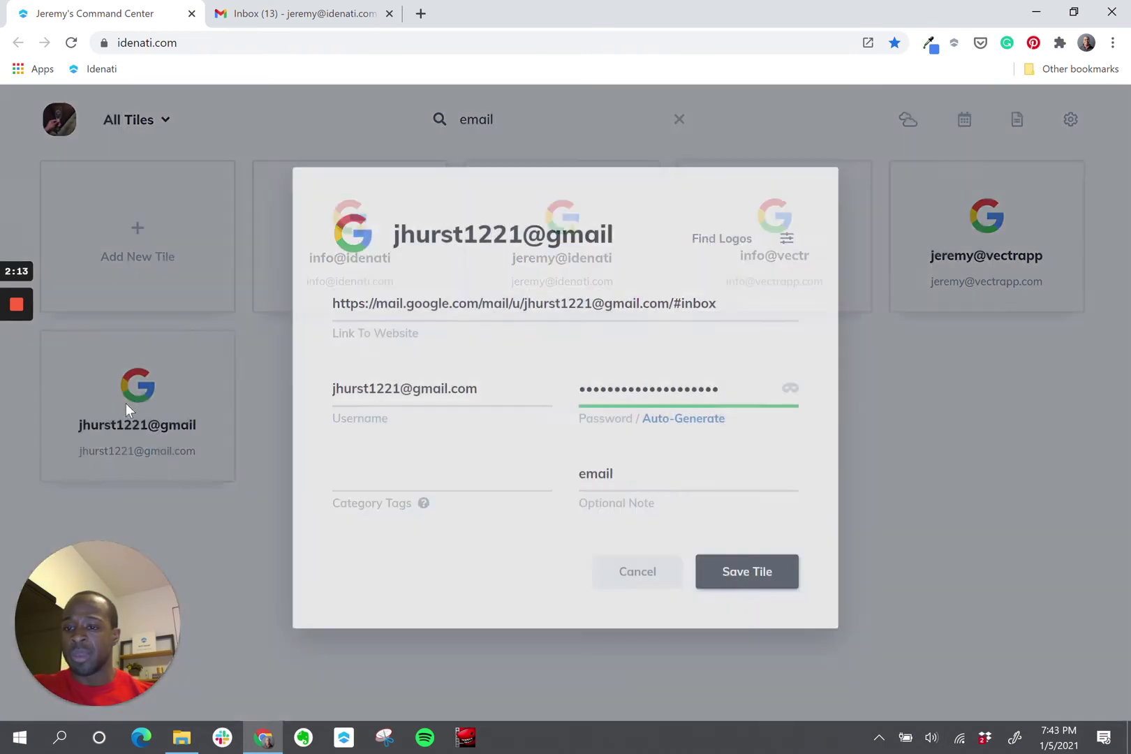
pyautogui.moveTo(525, 309); pyautogui.dragTo(672, 309)
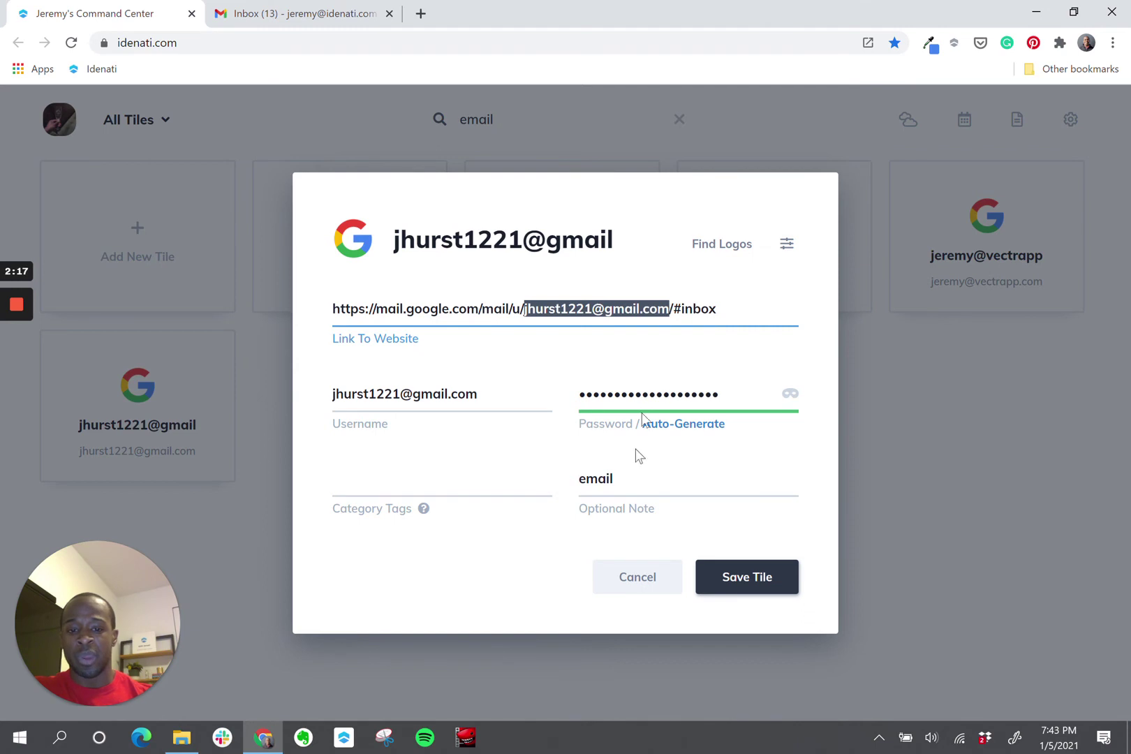
pyautogui.click(632, 584)
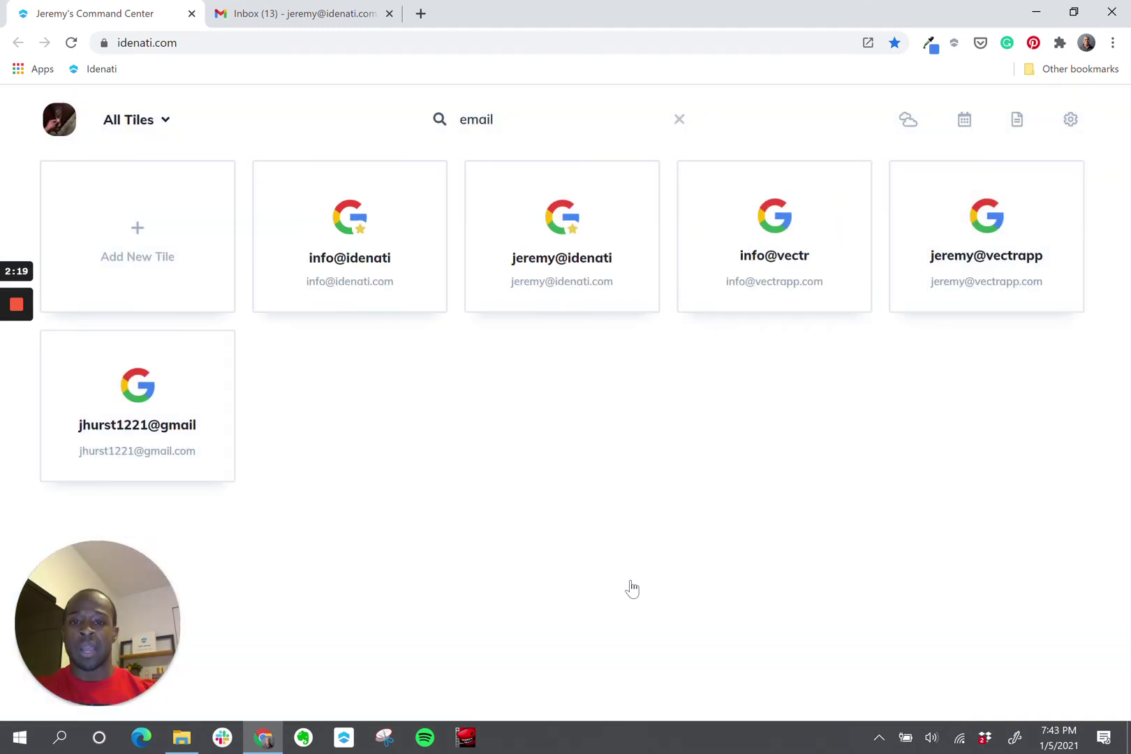
# Search the tiles for "calendar", inspect Biz Calendar's edit details, highlighting the e-mail address in its website link, and exit without saving
pyautogui.write('calendar')
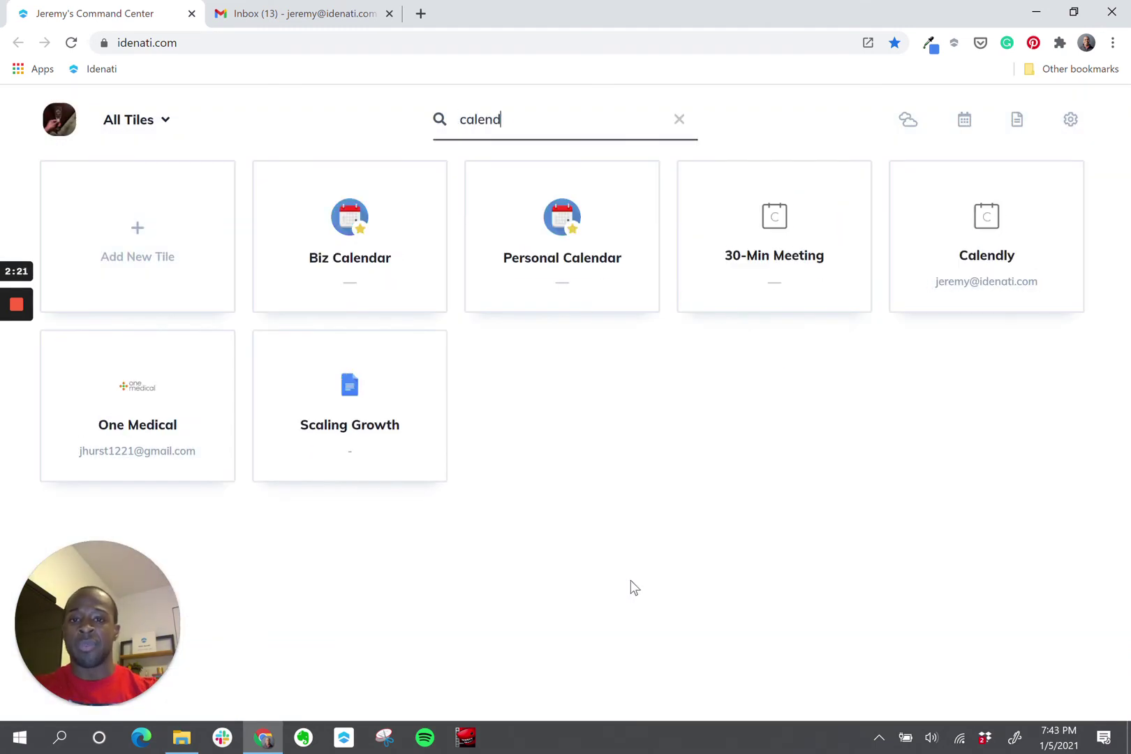
pyautogui.click(424, 193)
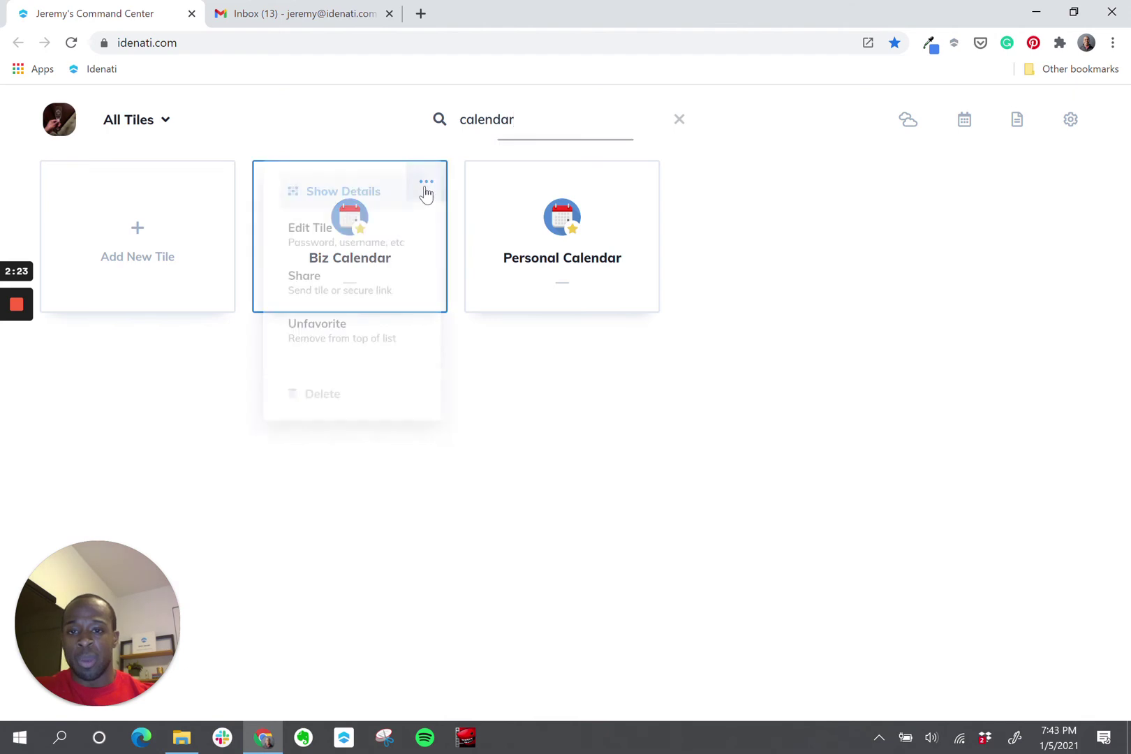
pyautogui.click(353, 244)
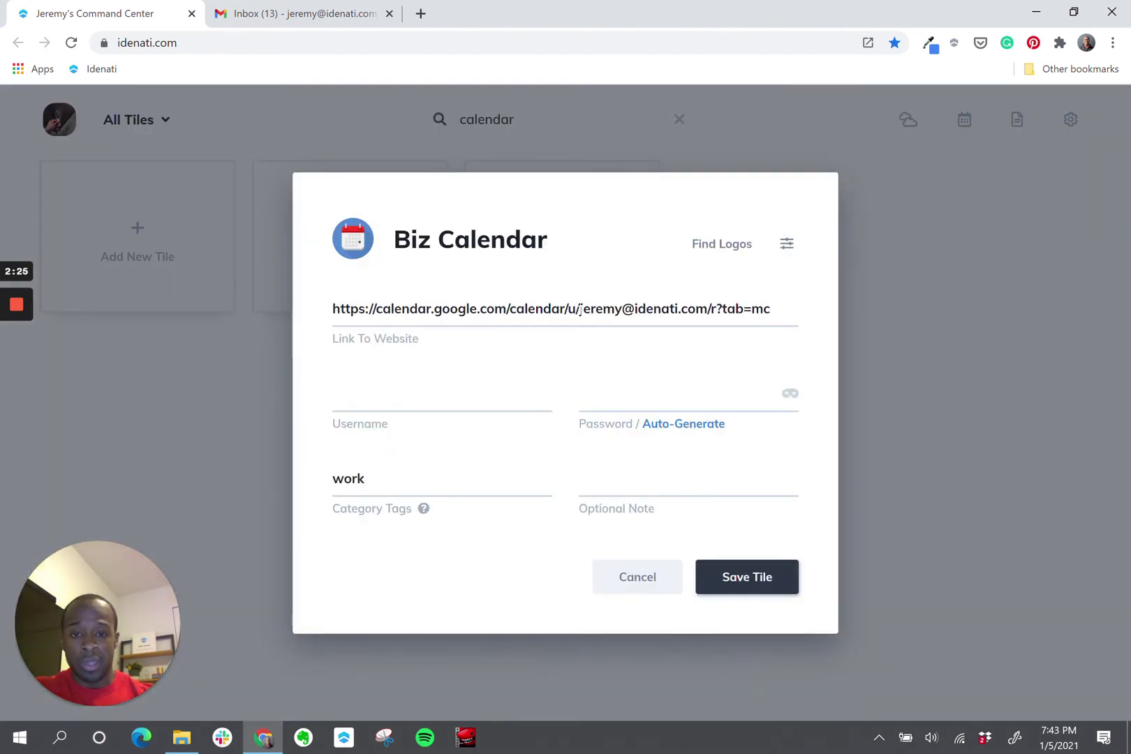
pyautogui.moveTo(580, 308); pyautogui.dragTo(707, 308)
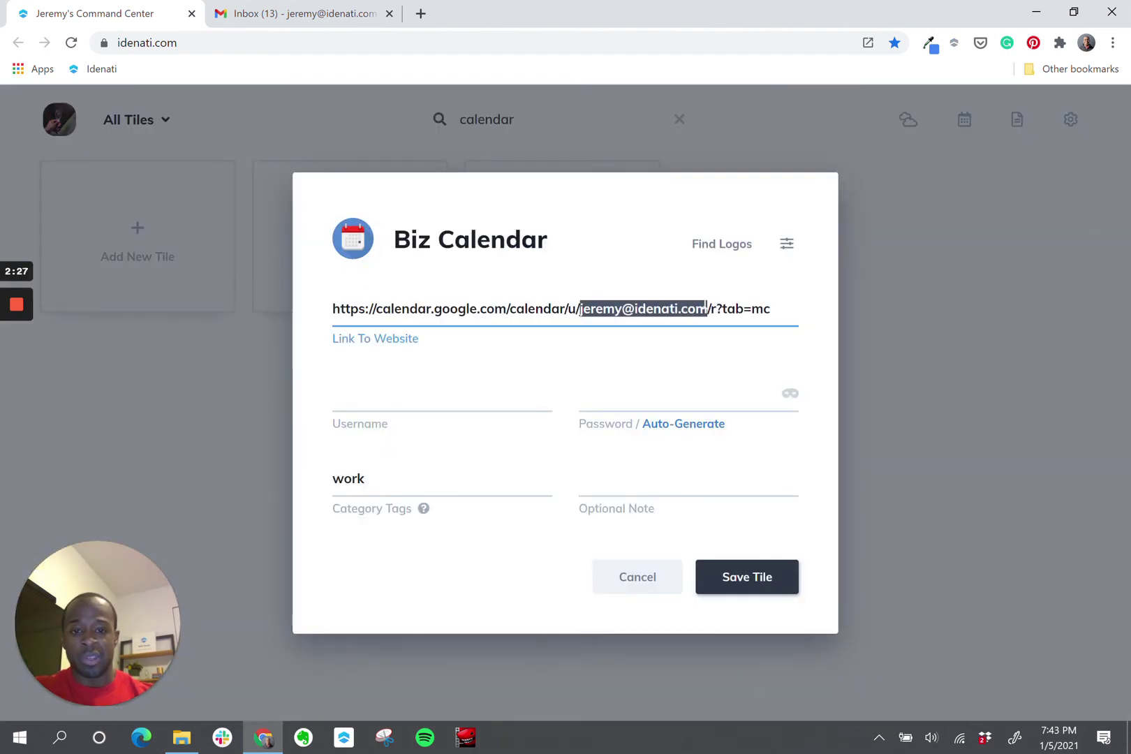
pyautogui.click(623, 576)
# Close the open mailbox tab and load the default Gmail inbox in a new browser tab
pyautogui.click(421, 13)
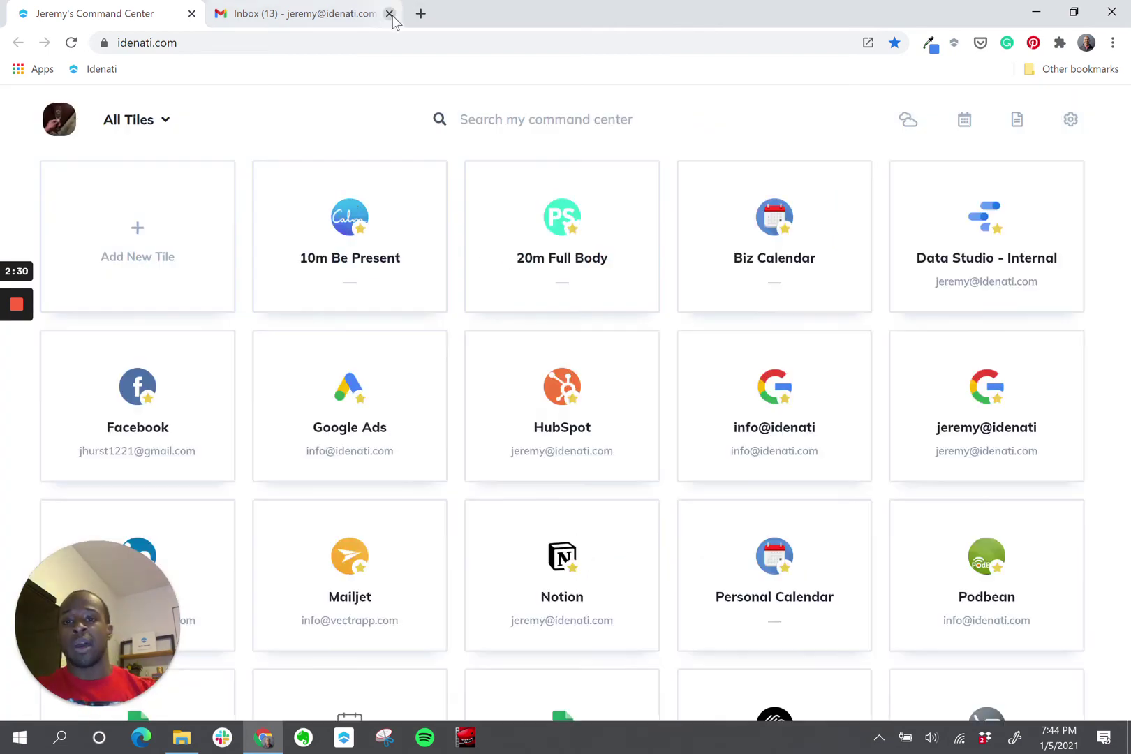
pyautogui.click(395, 14)
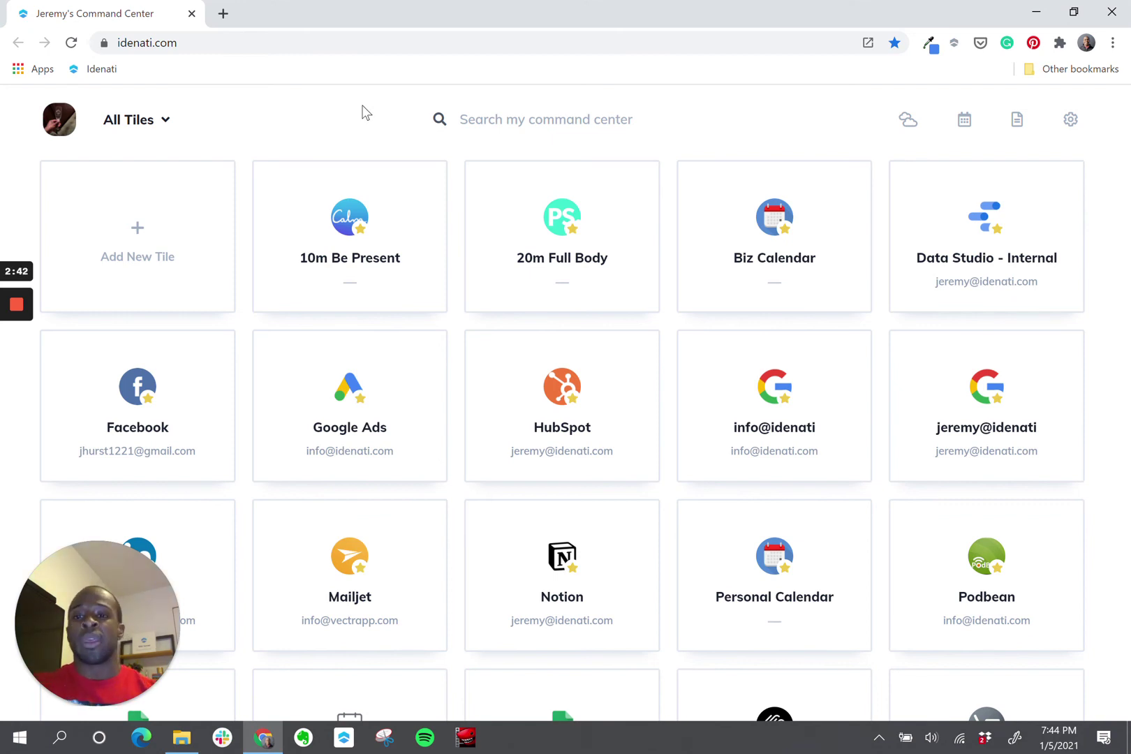
pyautogui.click(223, 13)
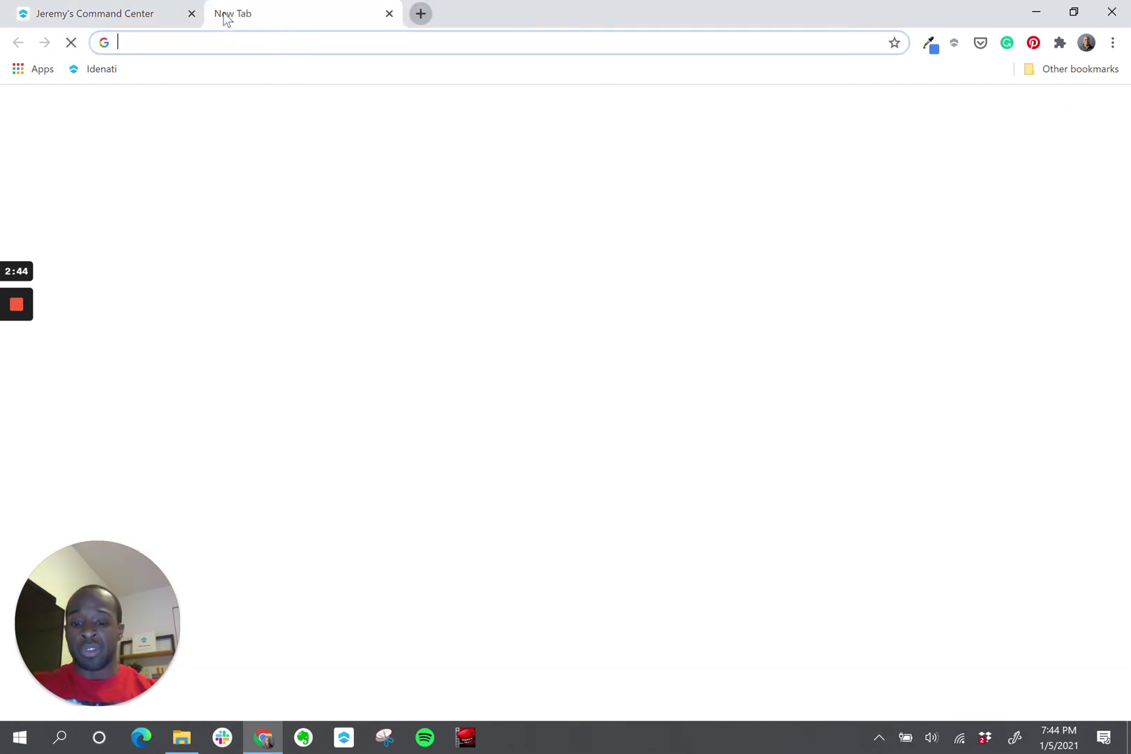
pyautogui.write('gma')
pyautogui.press('Return')
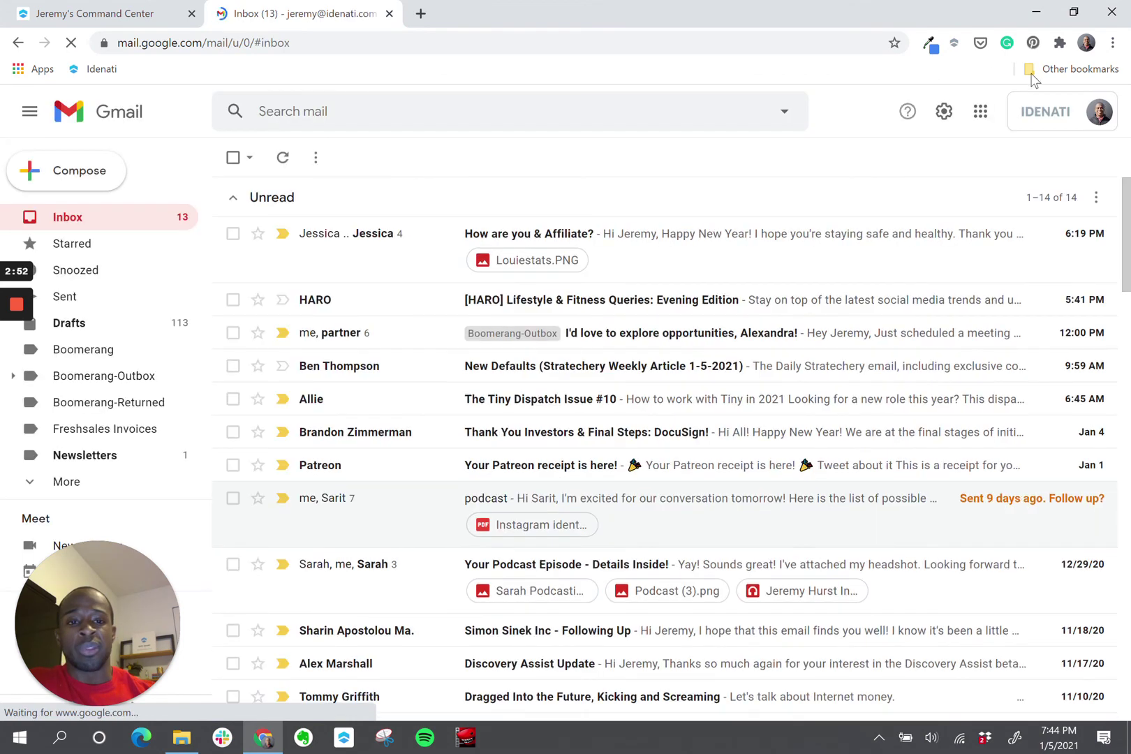
# Open Google Drive from Gmail's Google apps, glance through the My Drive files, and close both the Drive and inbox tabs
pyautogui.click(979, 118)
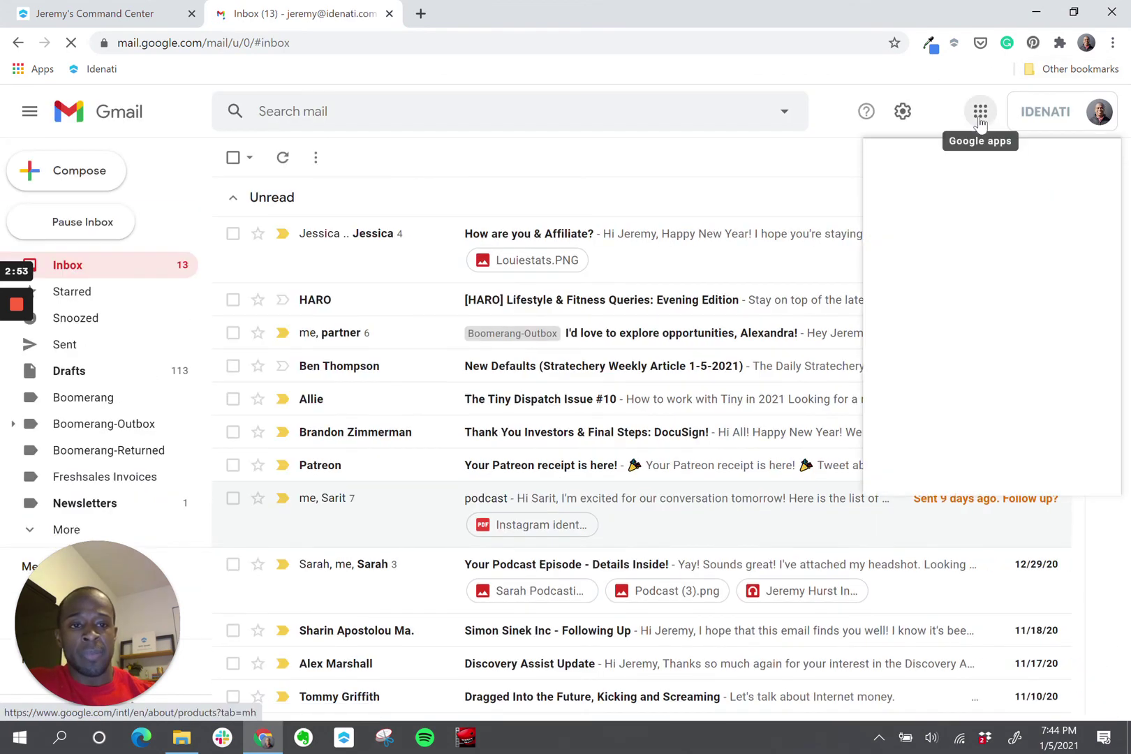
pyautogui.click(1063, 211)
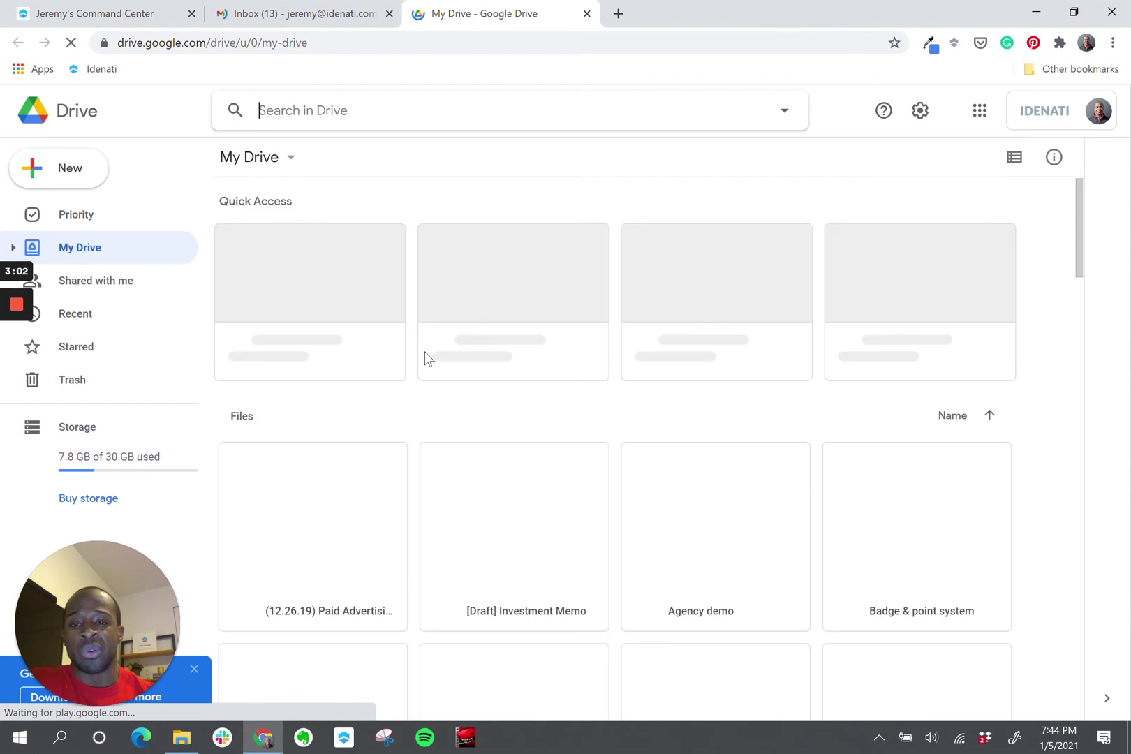
pyautogui.scroll(-2, 428, 358)
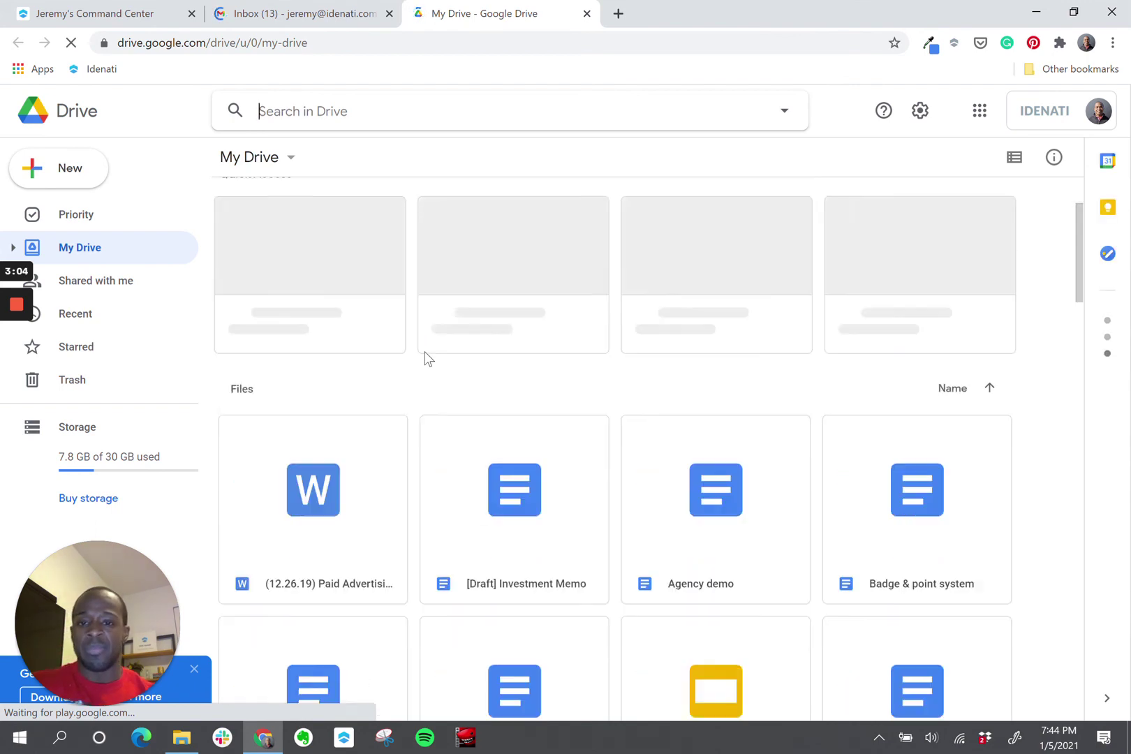
pyautogui.scroll(2, 428, 359)
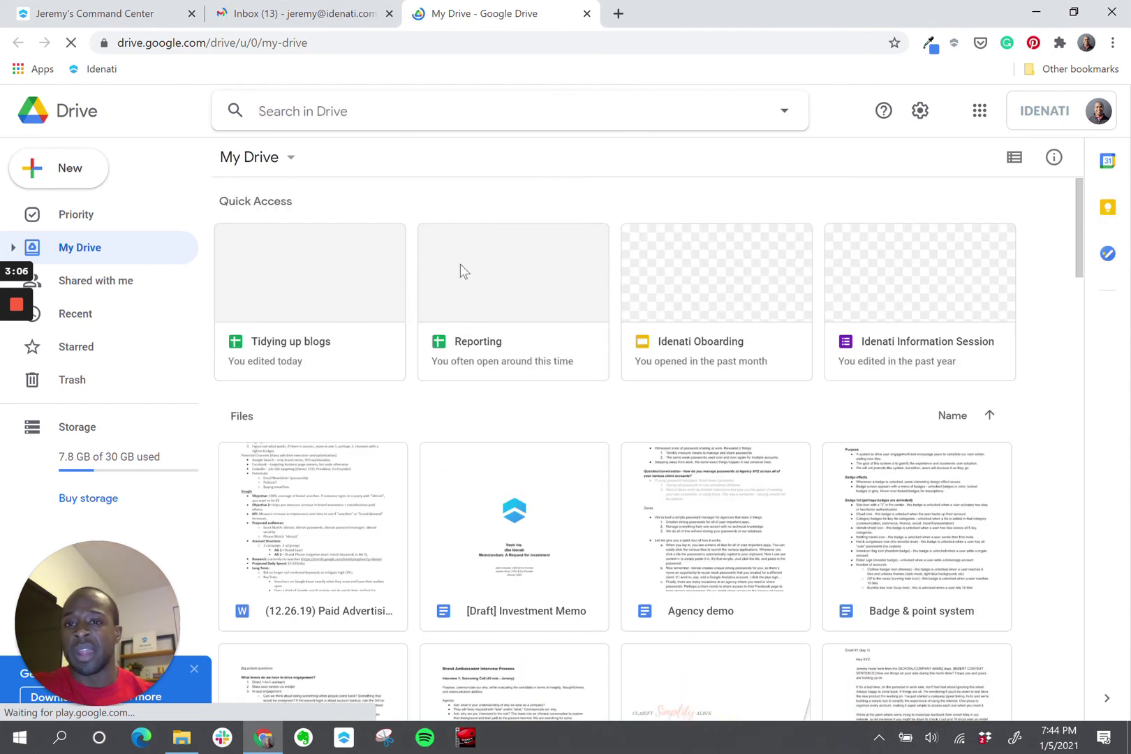
pyautogui.click(587, 13)
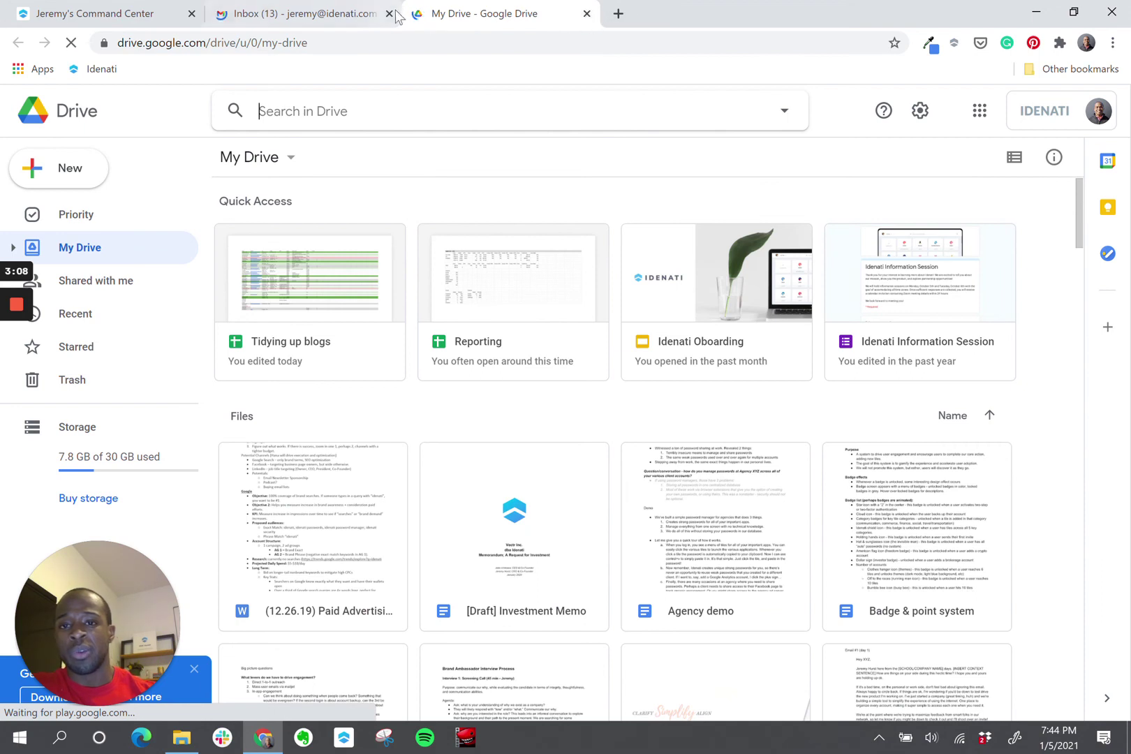
pyautogui.click(389, 14)
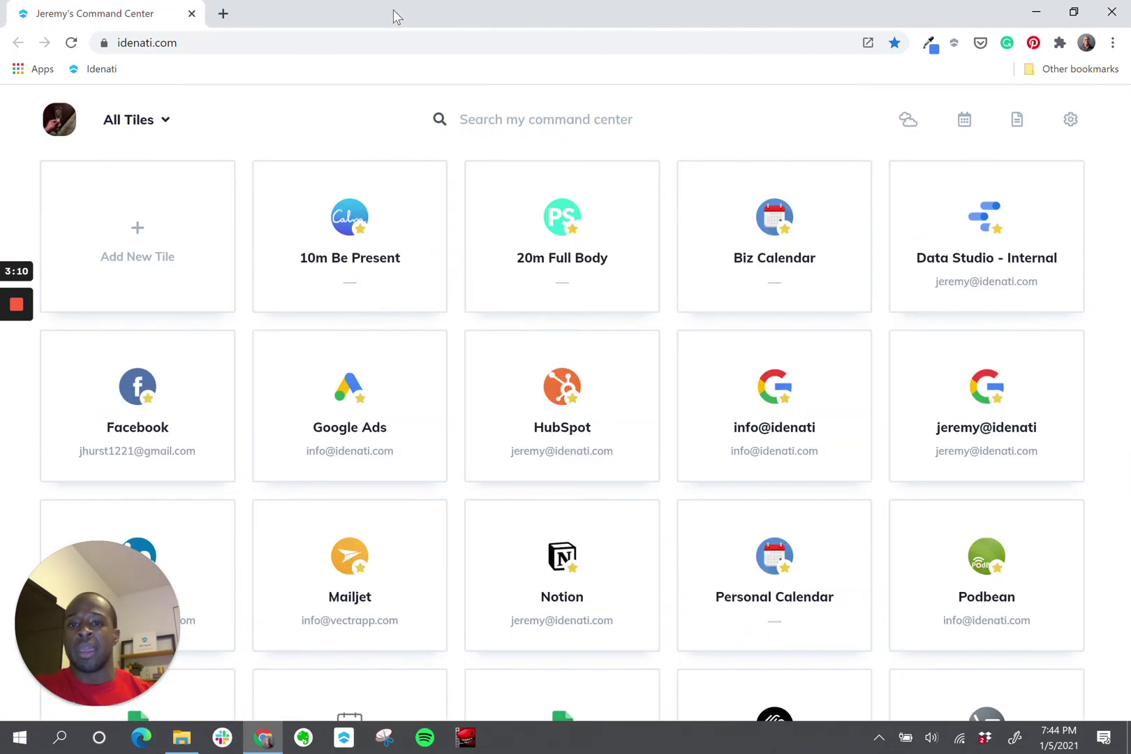
# Search the command center tiles for "drive", and replace that search with "slides"
pyautogui.write('drive')
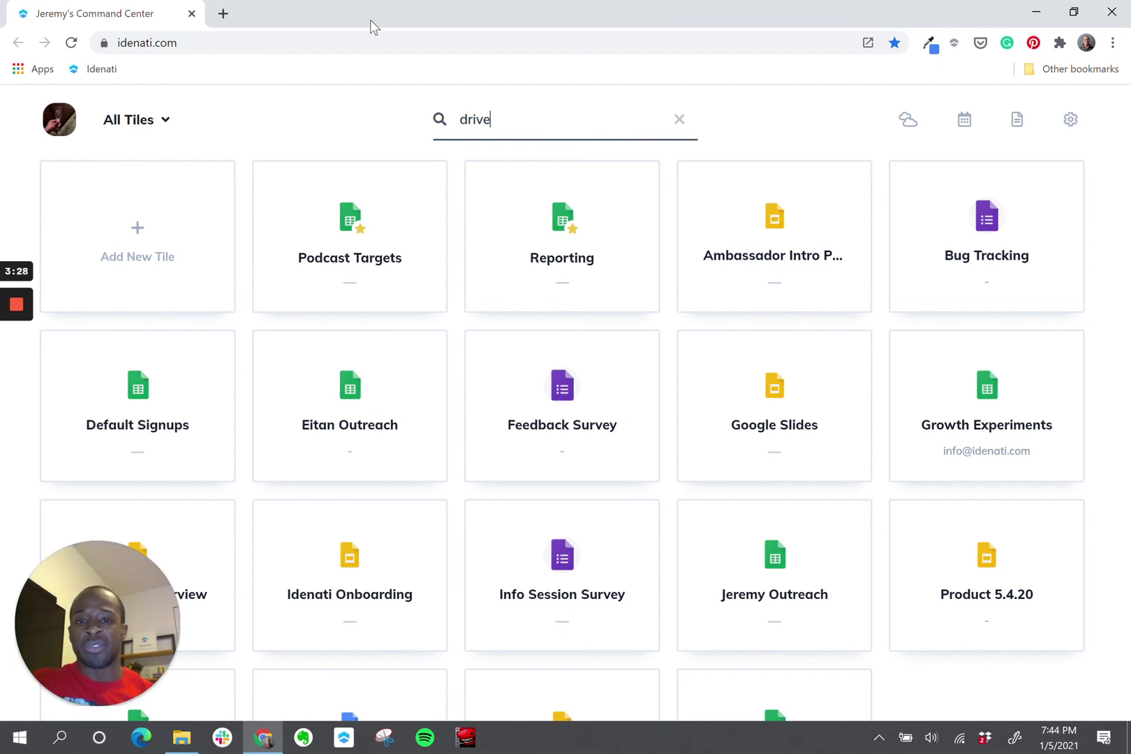
pyautogui.press('BackSpace')
pyautogui.press('BackSpace')
pyautogui.press('BackSpace')
pyautogui.press('BackSpace')
pyautogui.press('BackSpace')
pyautogui.write('sl')
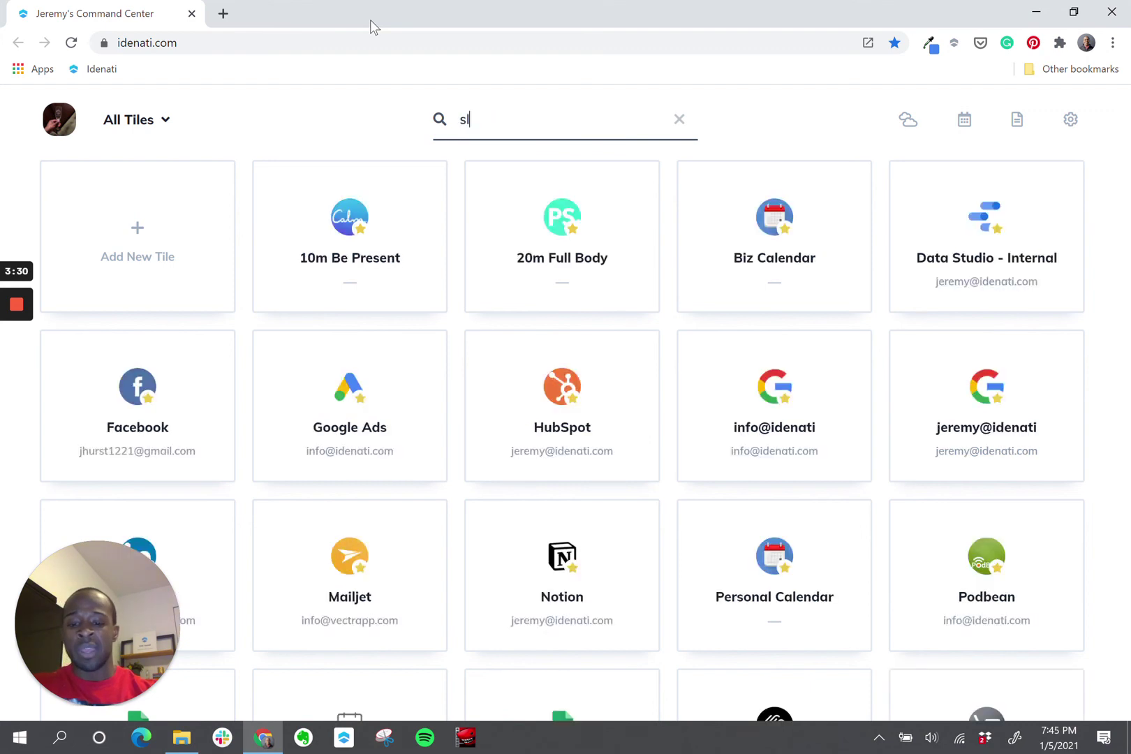
pyautogui.write('ides')
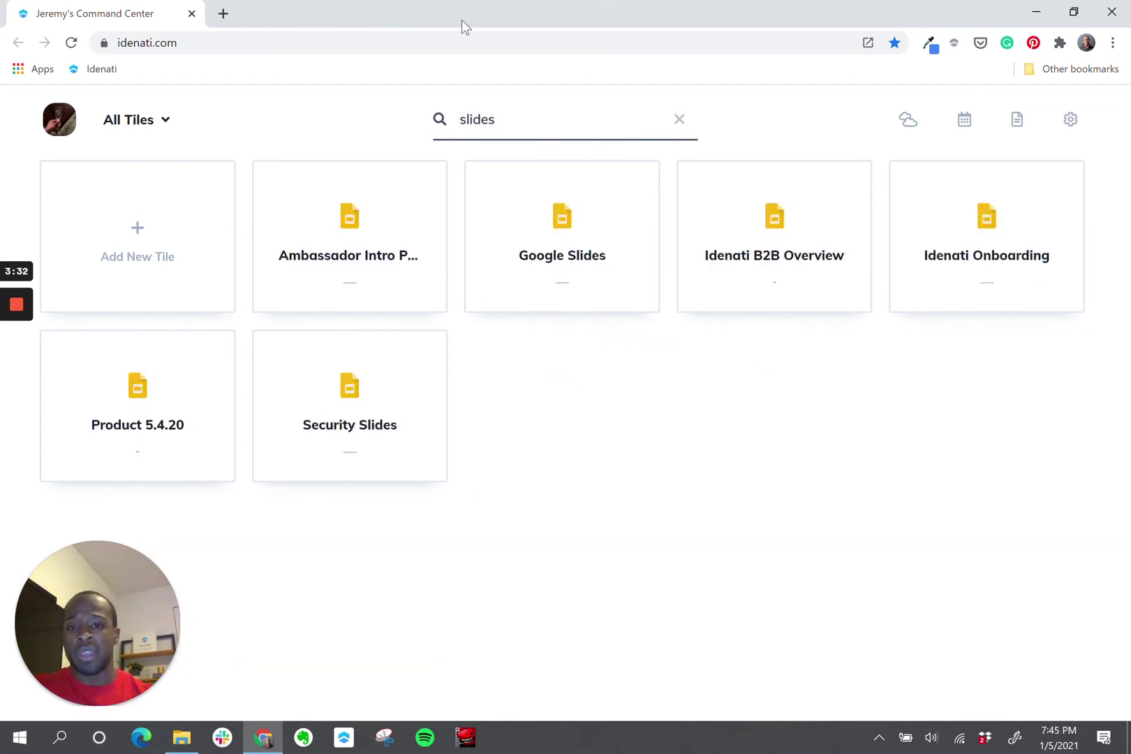
# Search the command center tiles for "sheets" and clear the search to show all tiles
pyautogui.hotkey('ctrl', 'a')
pyautogui.write('sheets')
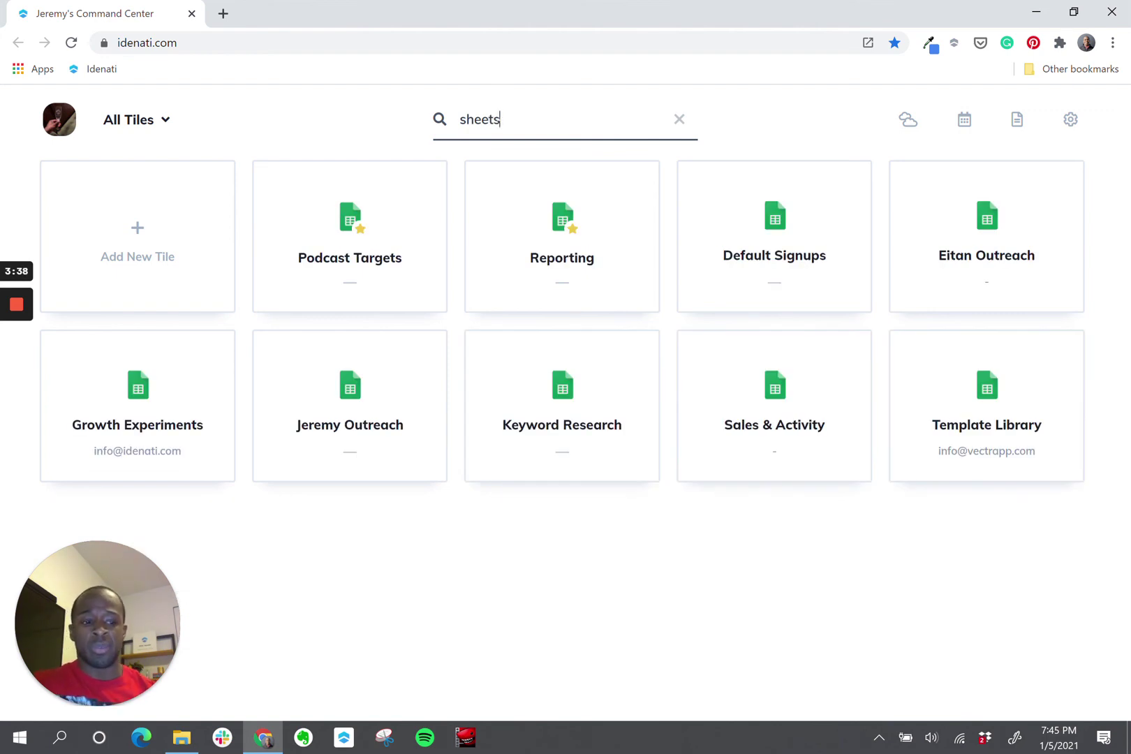
pyautogui.click(679, 119)
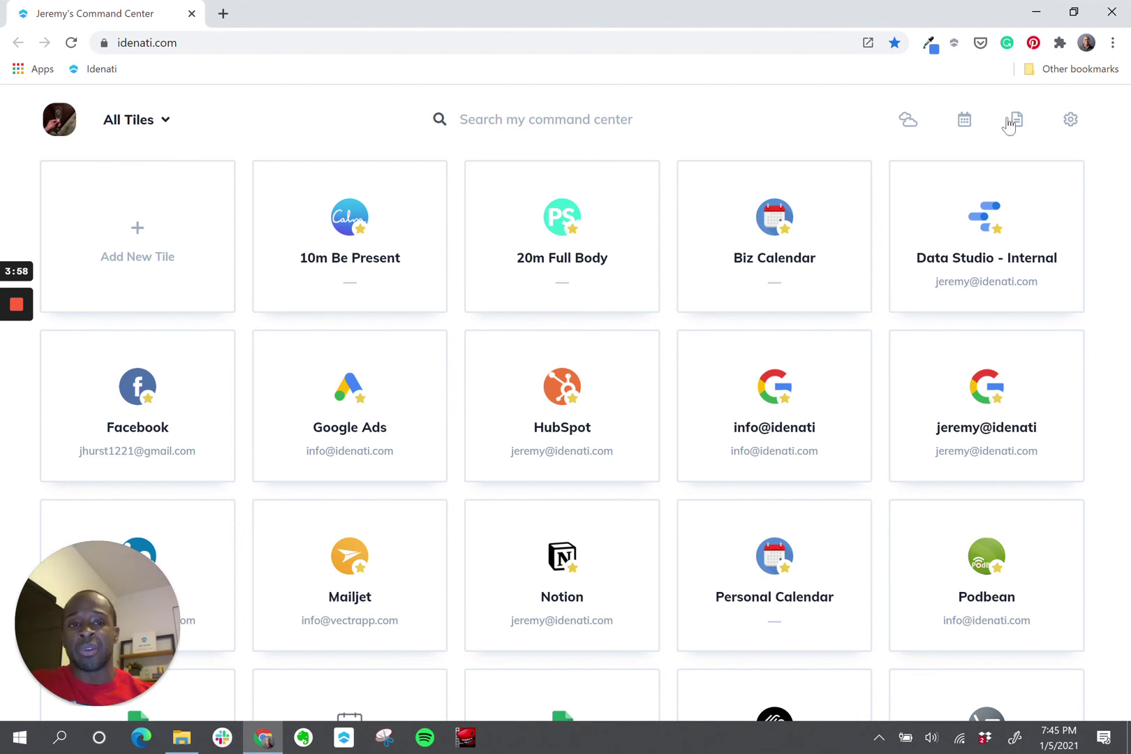
# View the command center's daily calendar agenda, check Wednesday 1/6, return to Tuesday 1/5, and hide the agenda
pyautogui.click(965, 125)
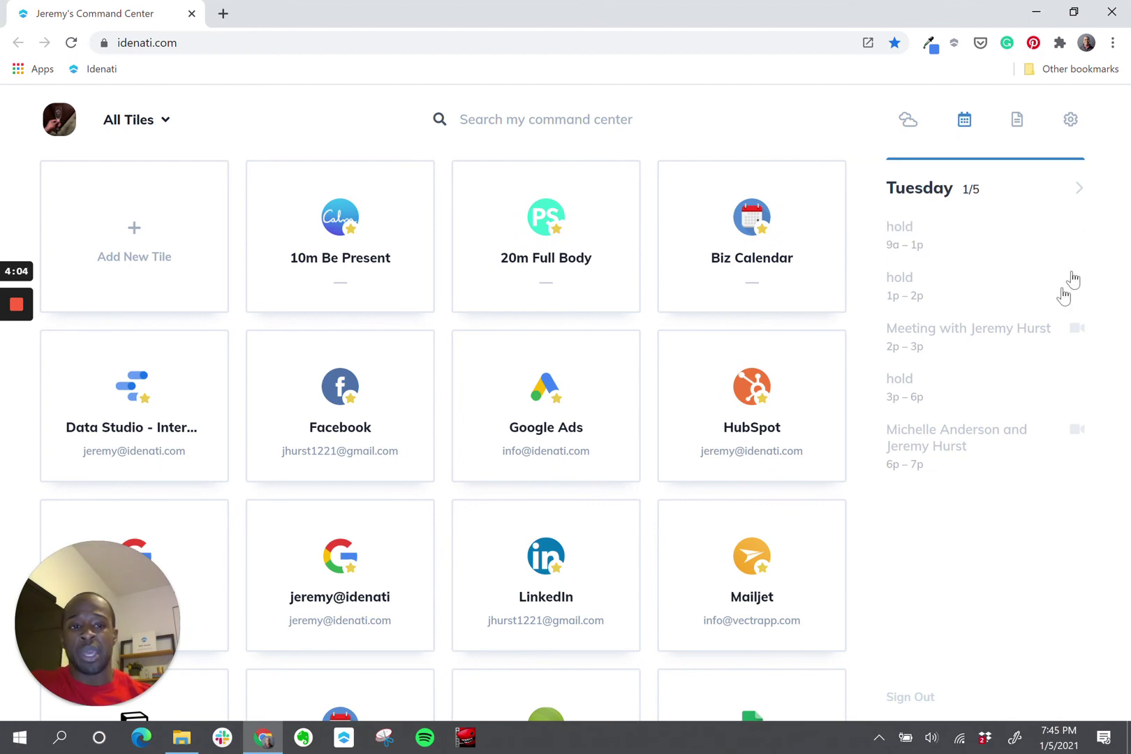
pyautogui.click(1080, 188)
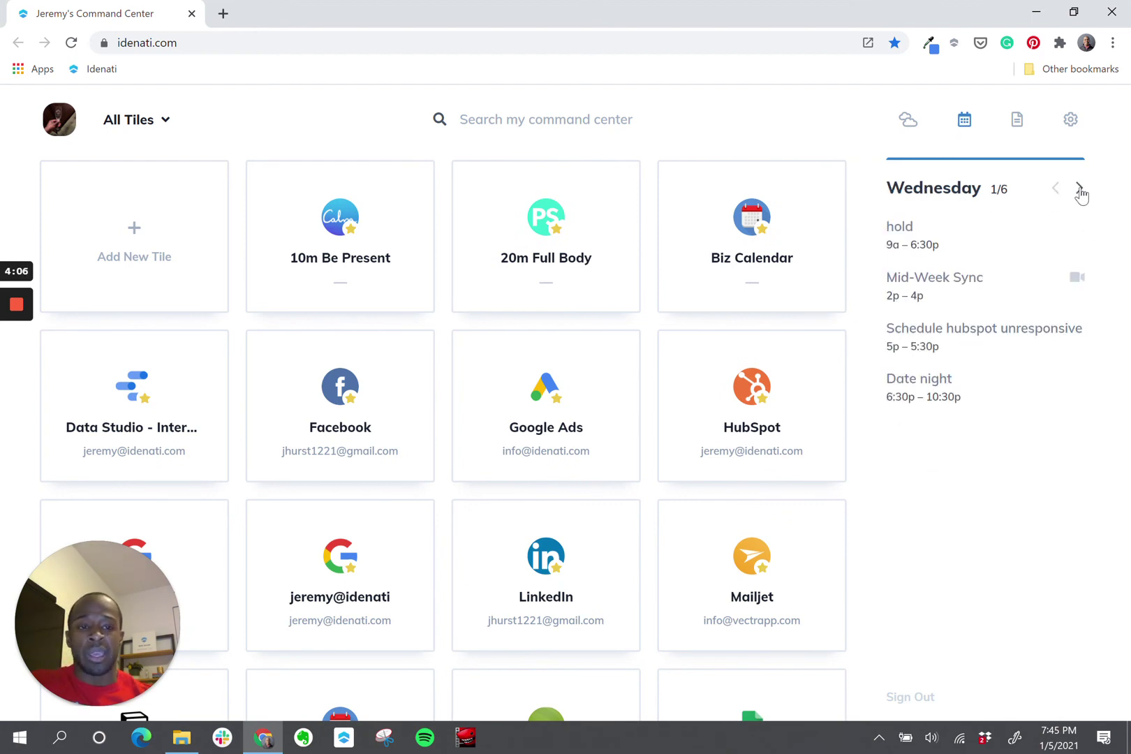
pyautogui.click(1055, 190)
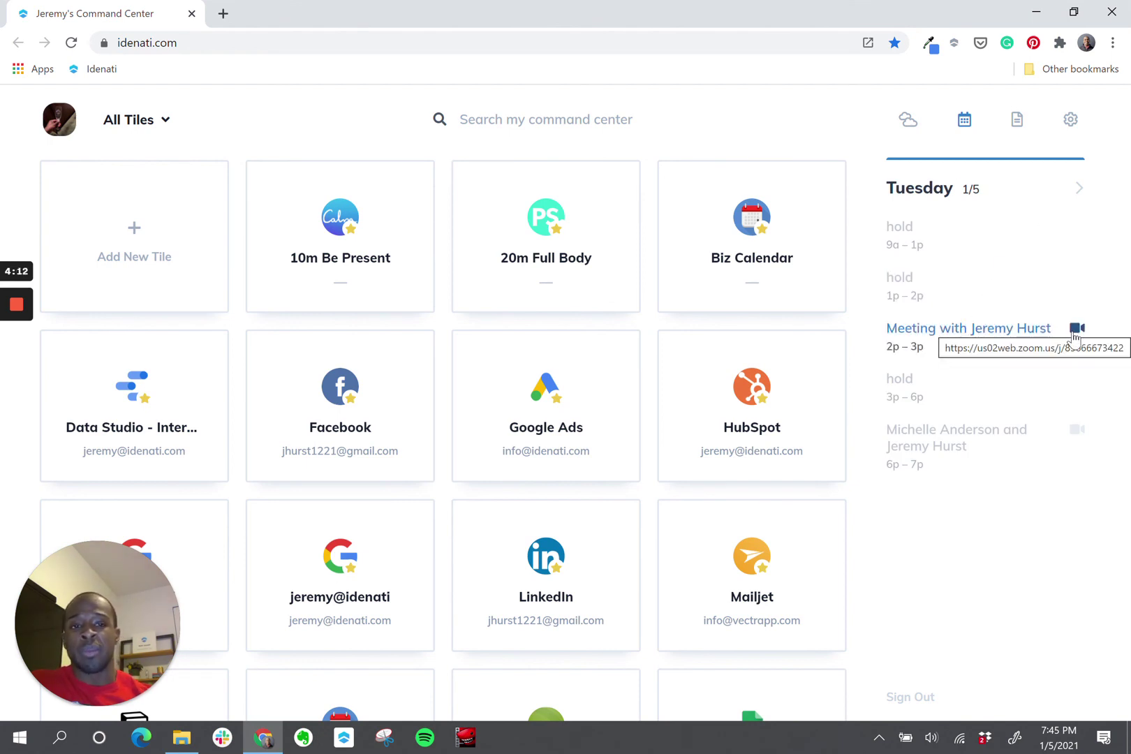
pyautogui.click(963, 121)
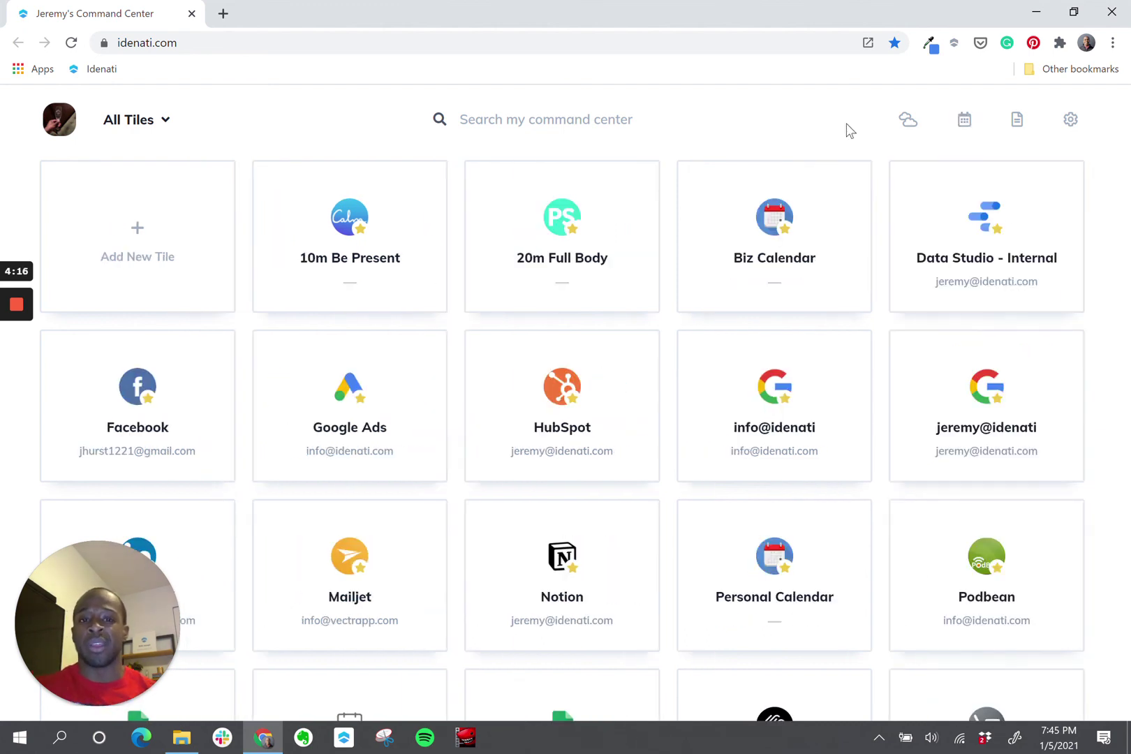